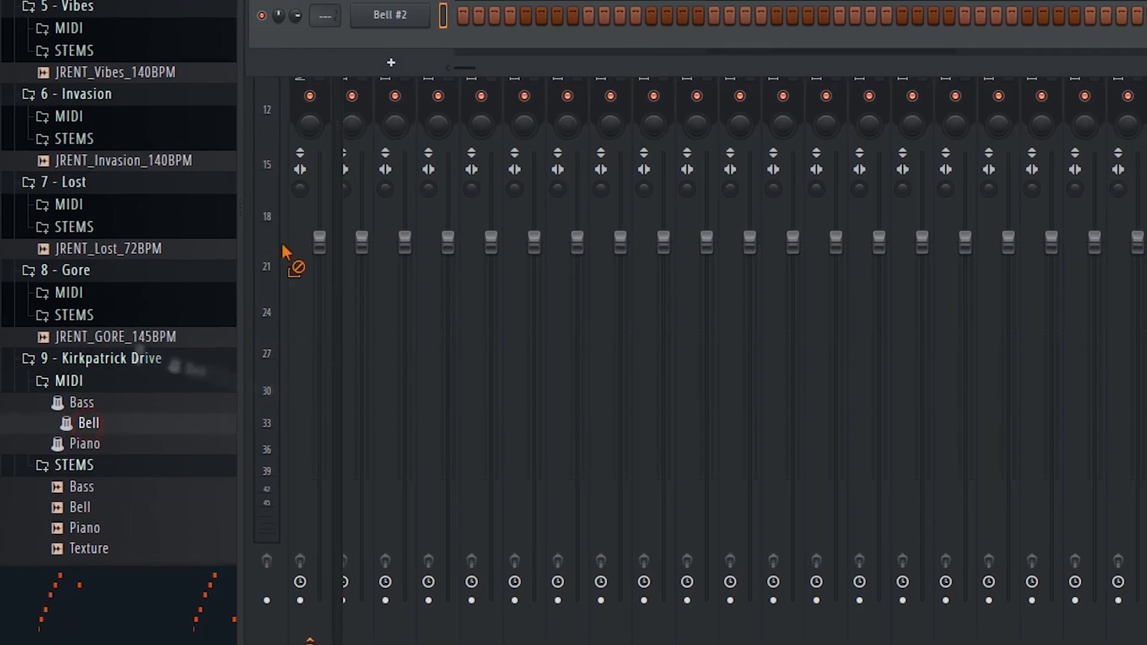
# Load the Kirkpatrick Drive Bell MIDI onto the Bell #2 channel and open its notes in the Piano roll.
pyautogui.moveTo(281, 251); pyautogui.dragTo(375, 39)
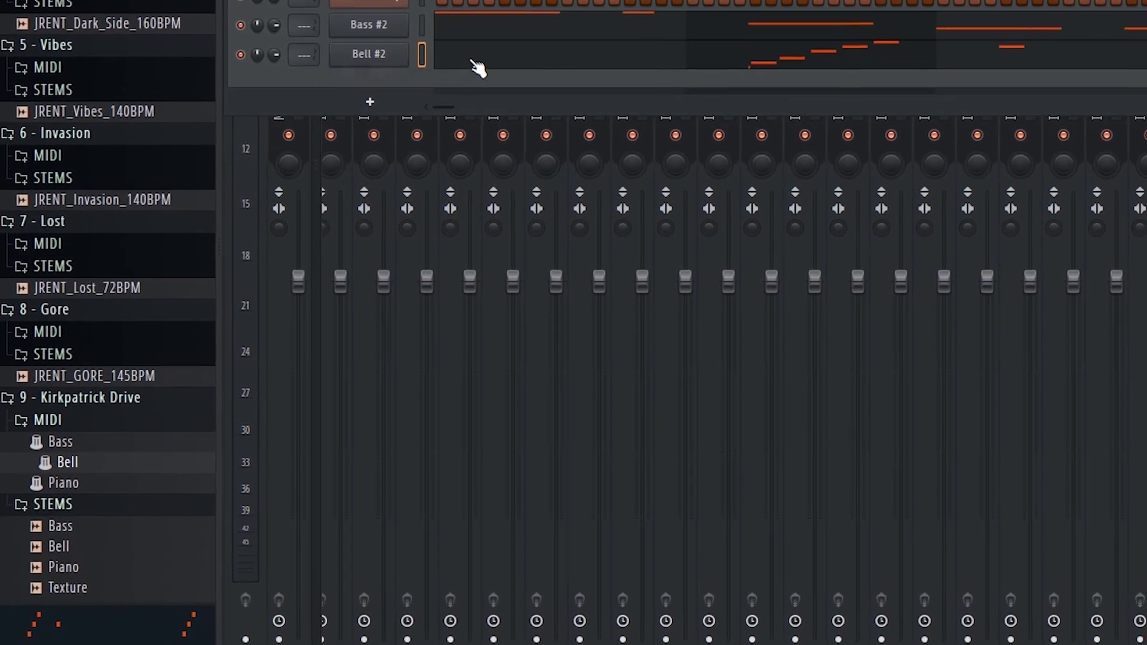
pyautogui.click(633, 95)
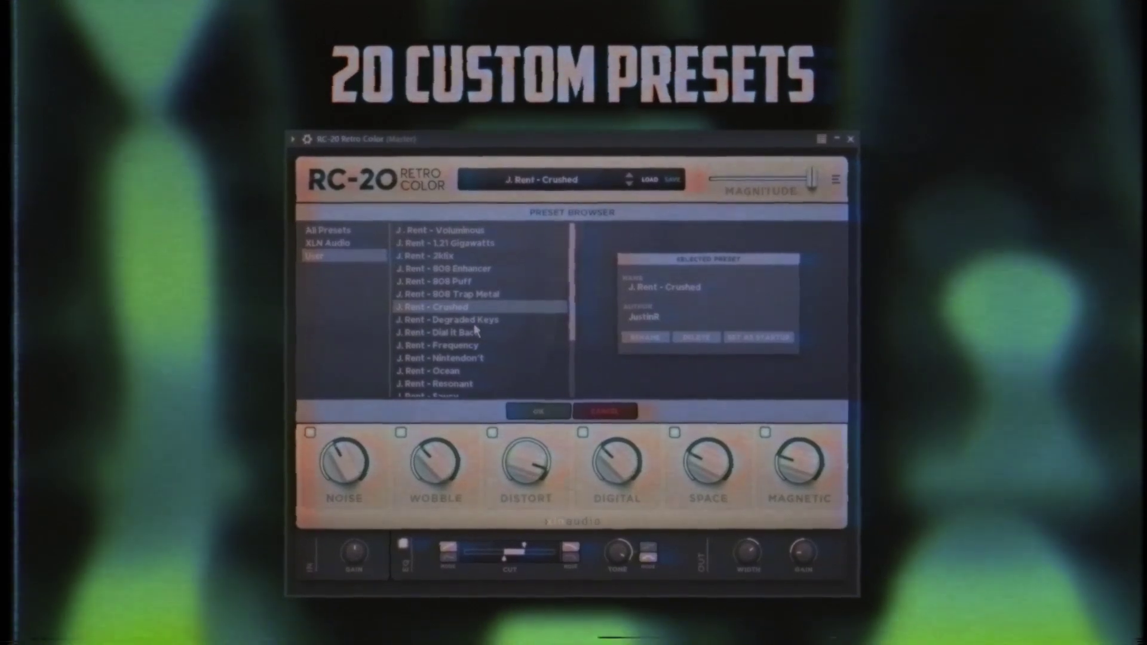
# Audition the J. Rent presets from Degraded Keys through Resonant in RC-20, ending on Saucy.
pyautogui.click(474, 323)
pyautogui.click(475, 335)
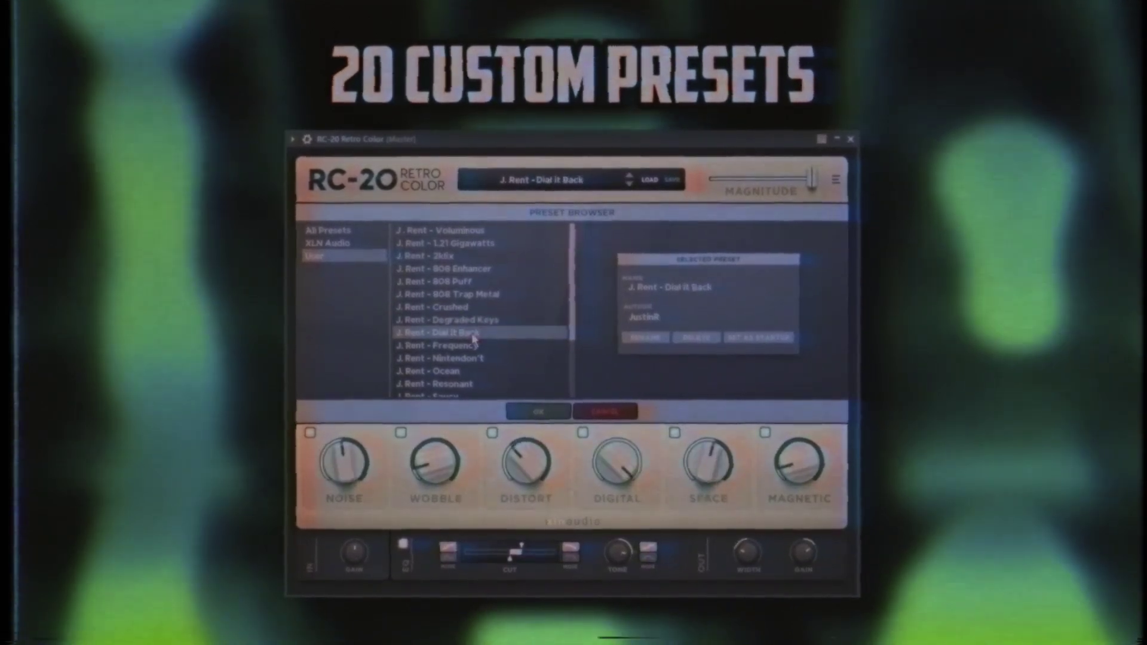
pyautogui.click(478, 346)
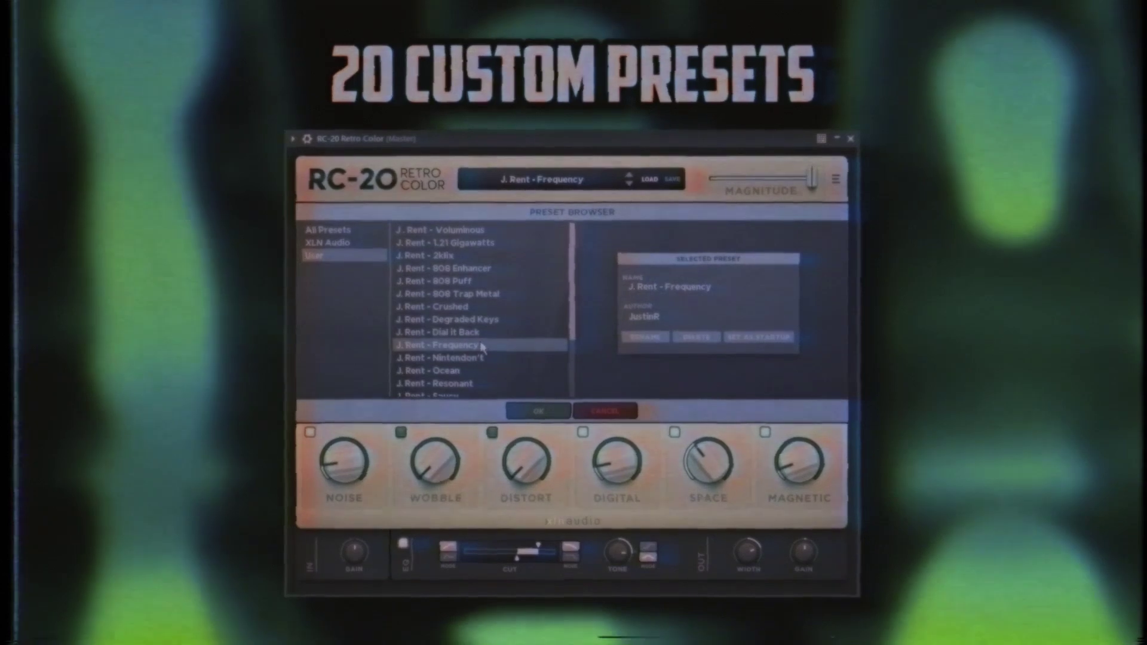
pyautogui.click(471, 361)
pyautogui.click(467, 371)
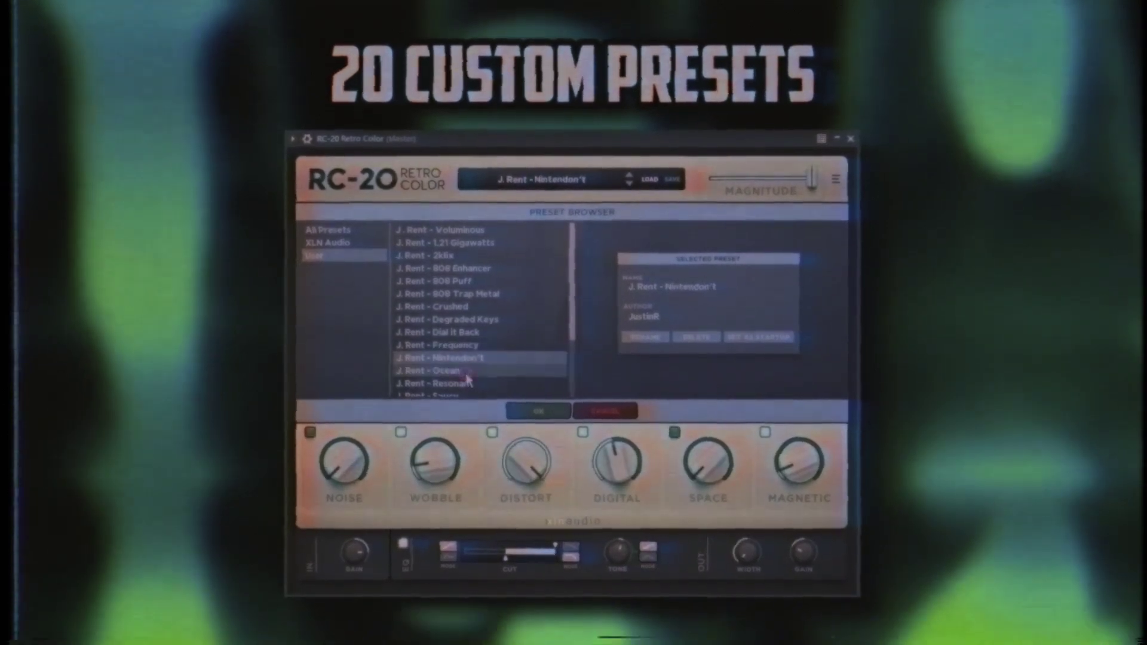
pyautogui.click(468, 386)
pyautogui.click(462, 372)
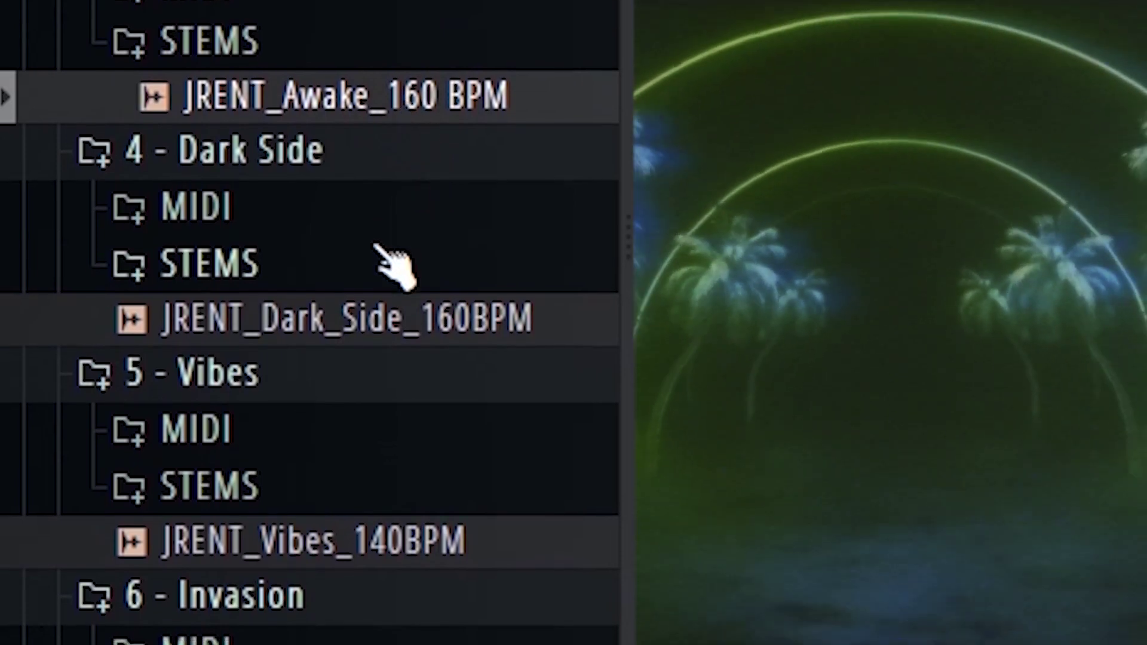
# Preview the Dark Side loop, then expand the Vibes pack to reveal its stems.
pyautogui.click(390, 320)
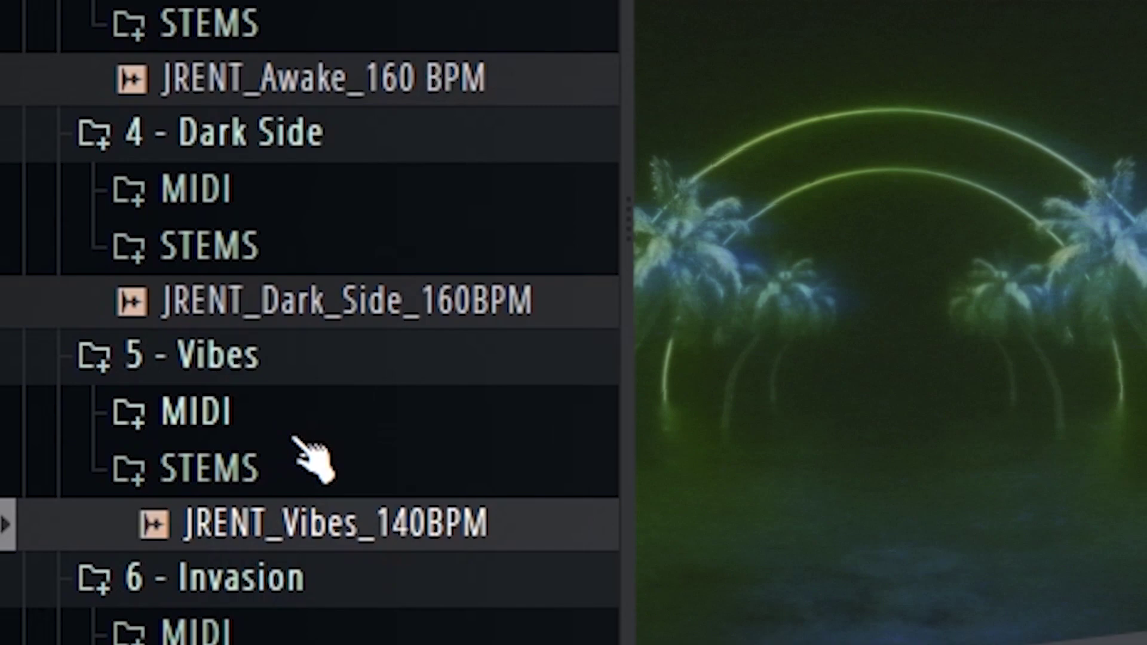
pyautogui.click(292, 465)
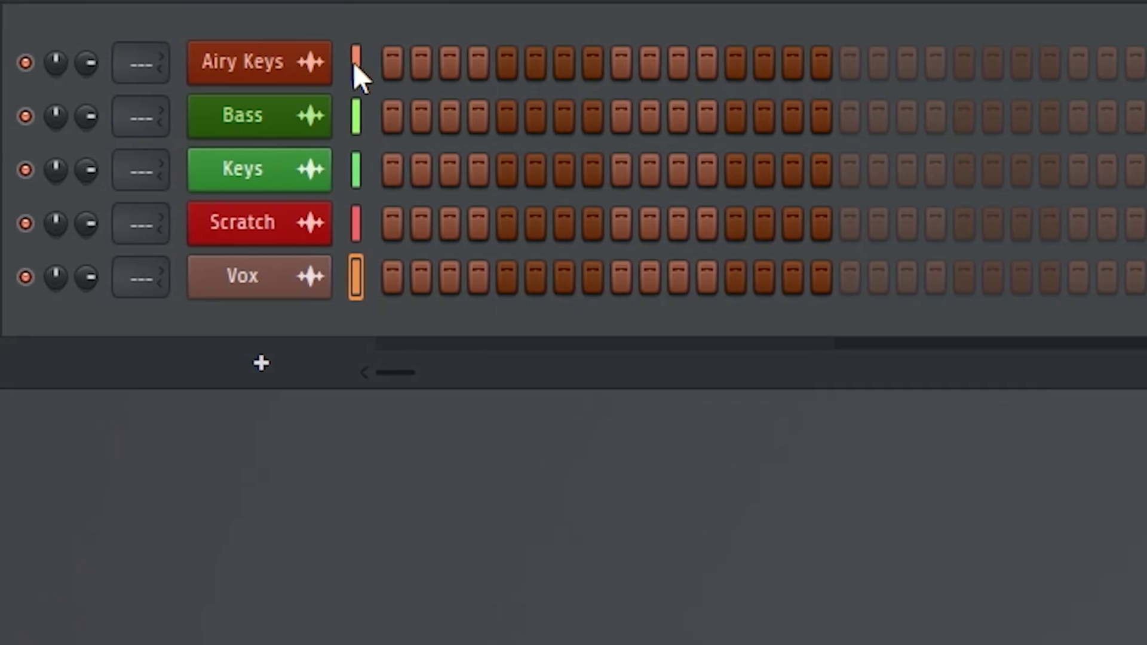
# Give the five selected Vibes channels a colour gradient from dark olive green to purple.
pyautogui.moveTo(356, 62); pyautogui.dragTo(356, 281)
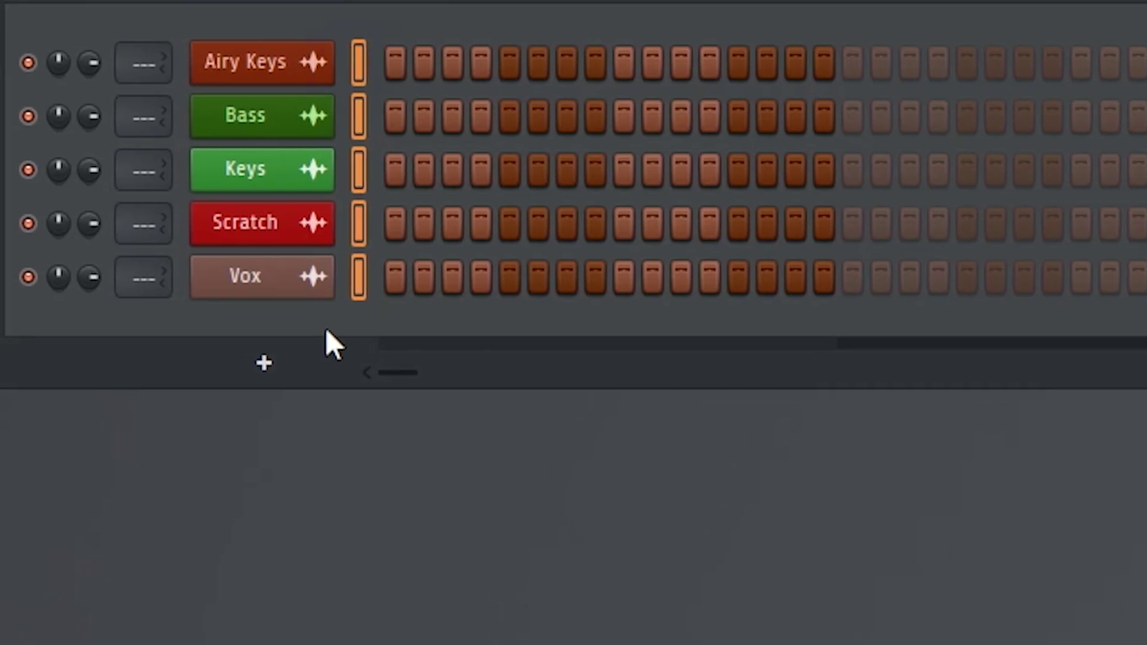
pyautogui.click(21, 16)
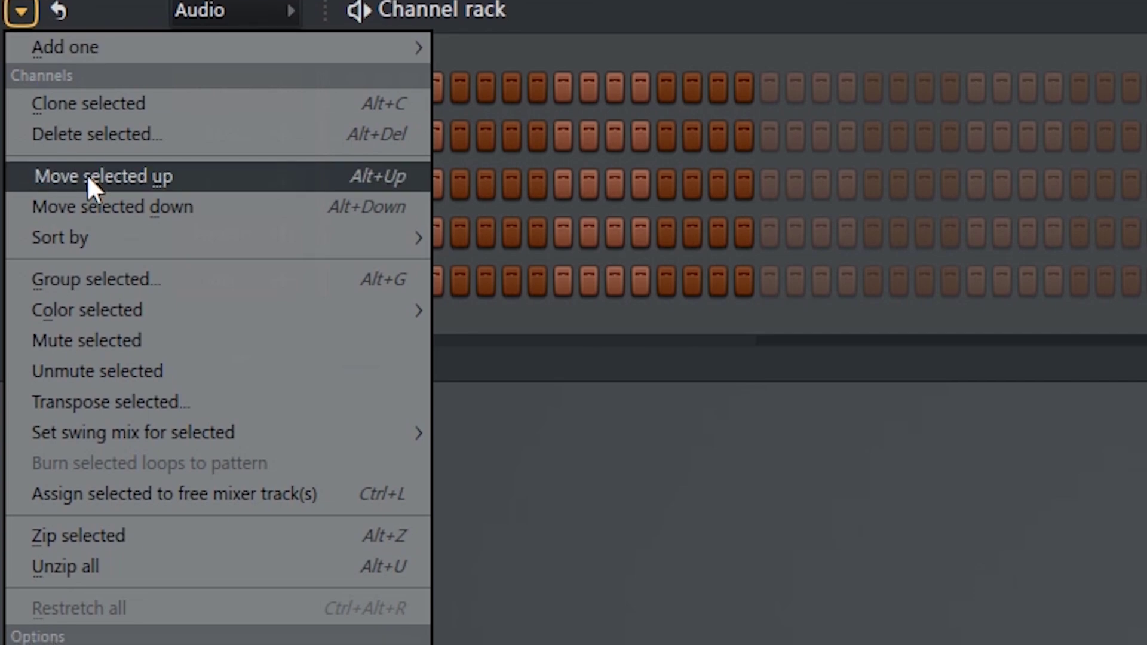
pyautogui.moveTo(235, 308)
pyautogui.click(497, 300)
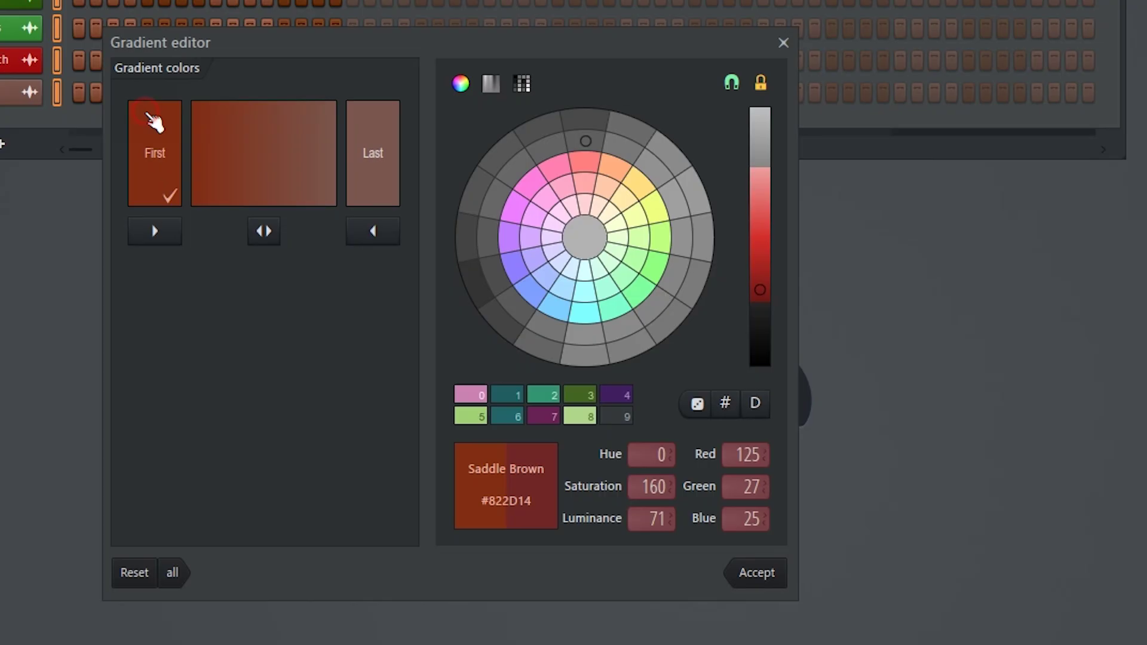
pyautogui.click(664, 208)
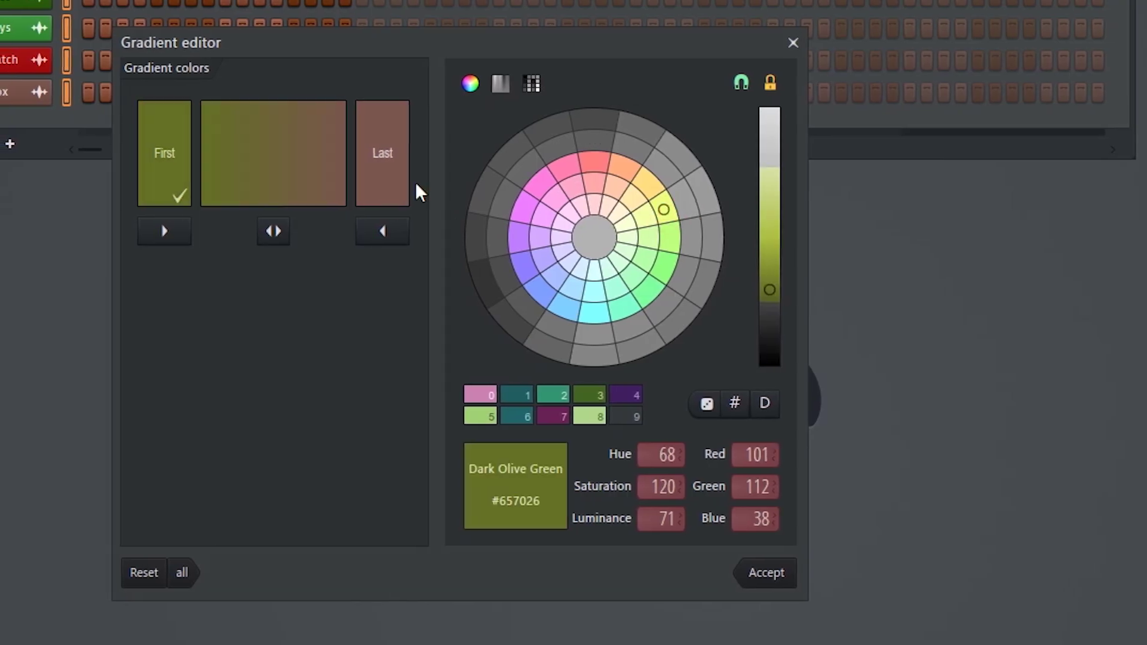
pyautogui.click(395, 179)
pyautogui.click(534, 212)
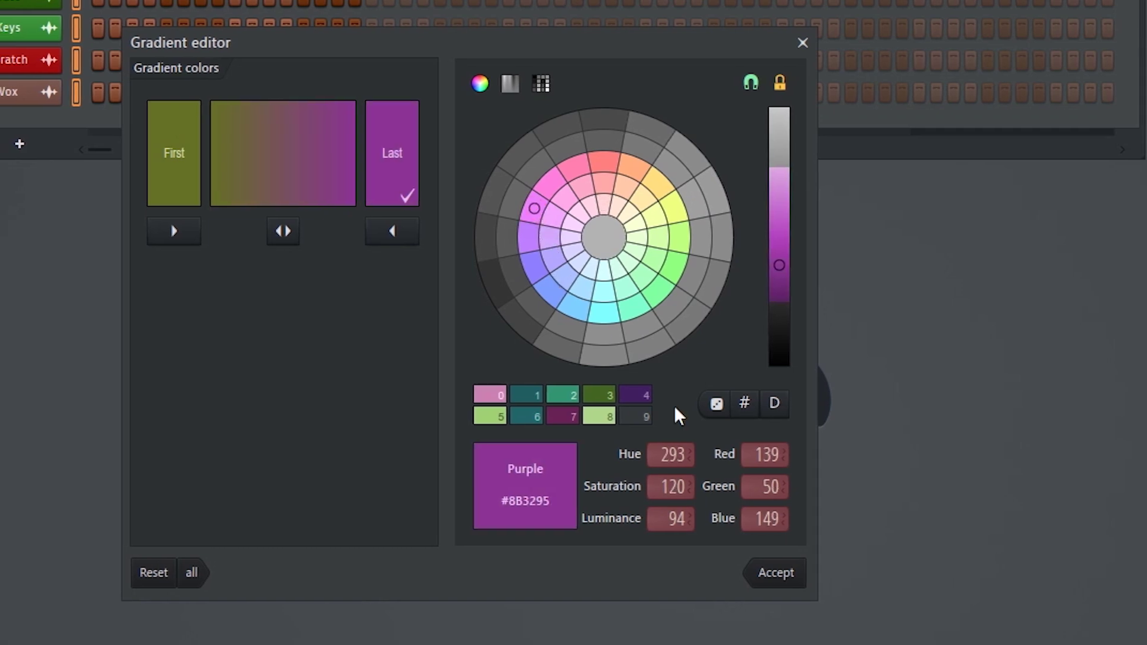
pyautogui.click(777, 574)
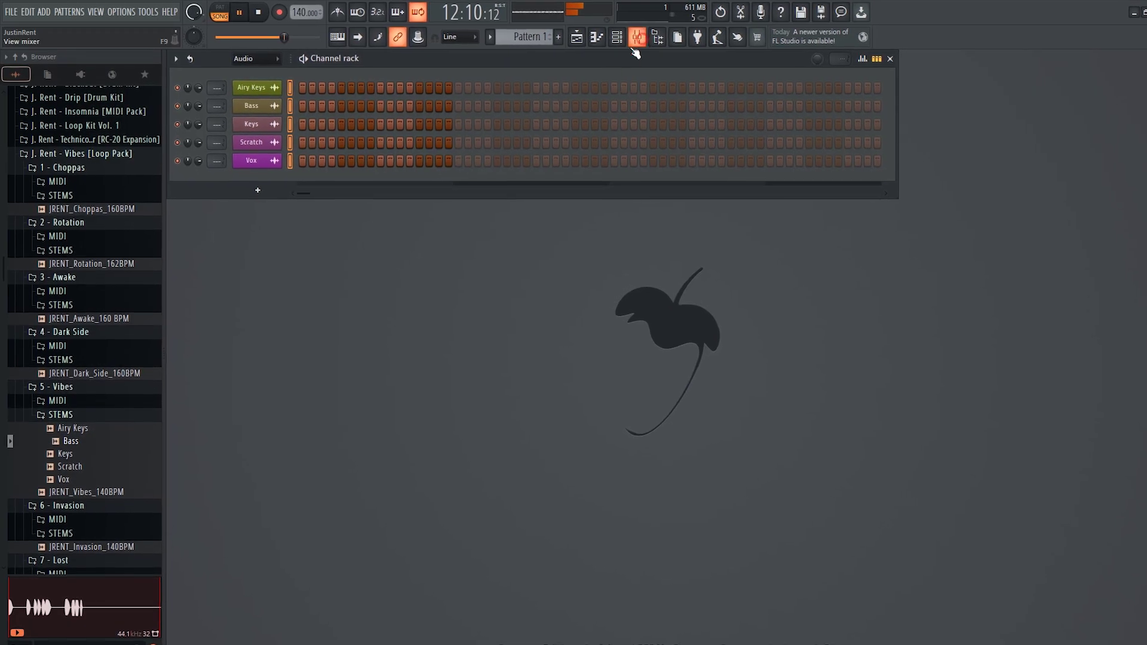
# Show the mixer and bring up the routing options for insert 1.
pyautogui.click(633, 37)
pyautogui.rightClick(242, 209)
pyautogui.moveTo(335, 204)
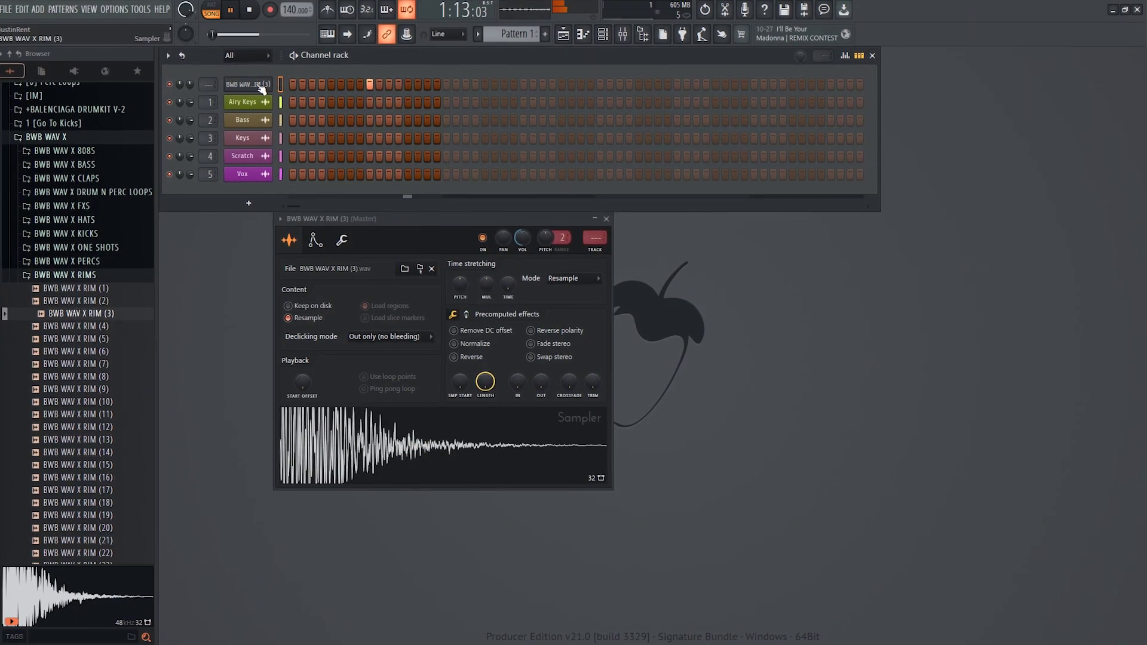
# Draw C5 rim notes for RIM (3), delete one near bar 2, and copy them into bars 3–4.
pyautogui.rightClick(261, 89)
pyautogui.click(296, 85)
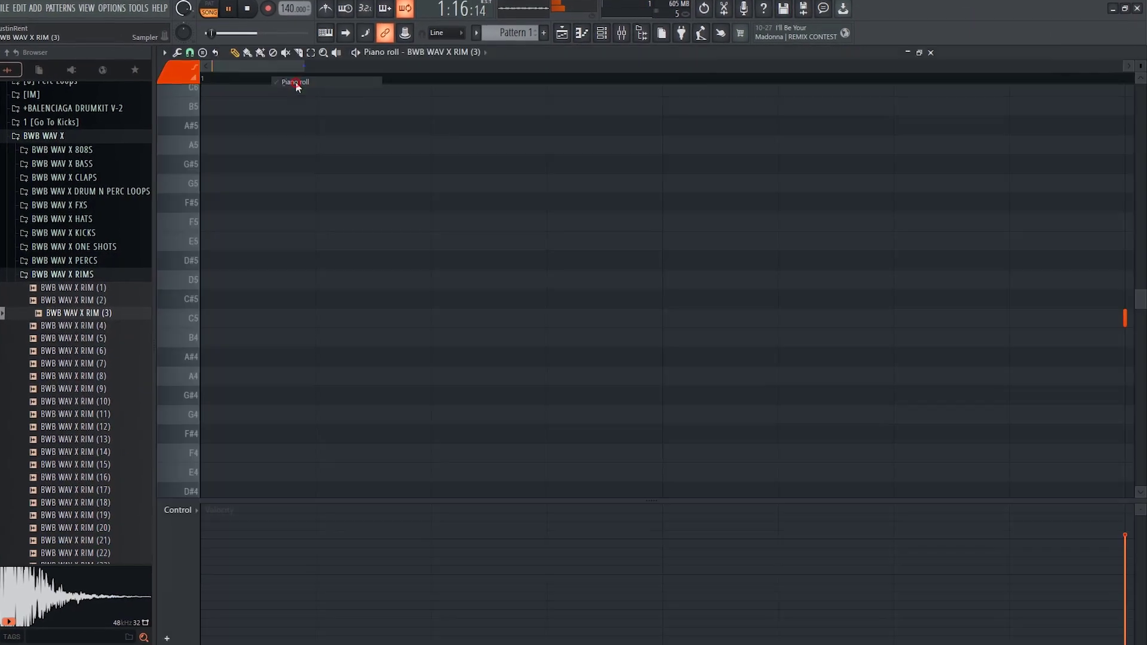
pyautogui.moveTo(341, 61); pyautogui.dragTo(878, 60)
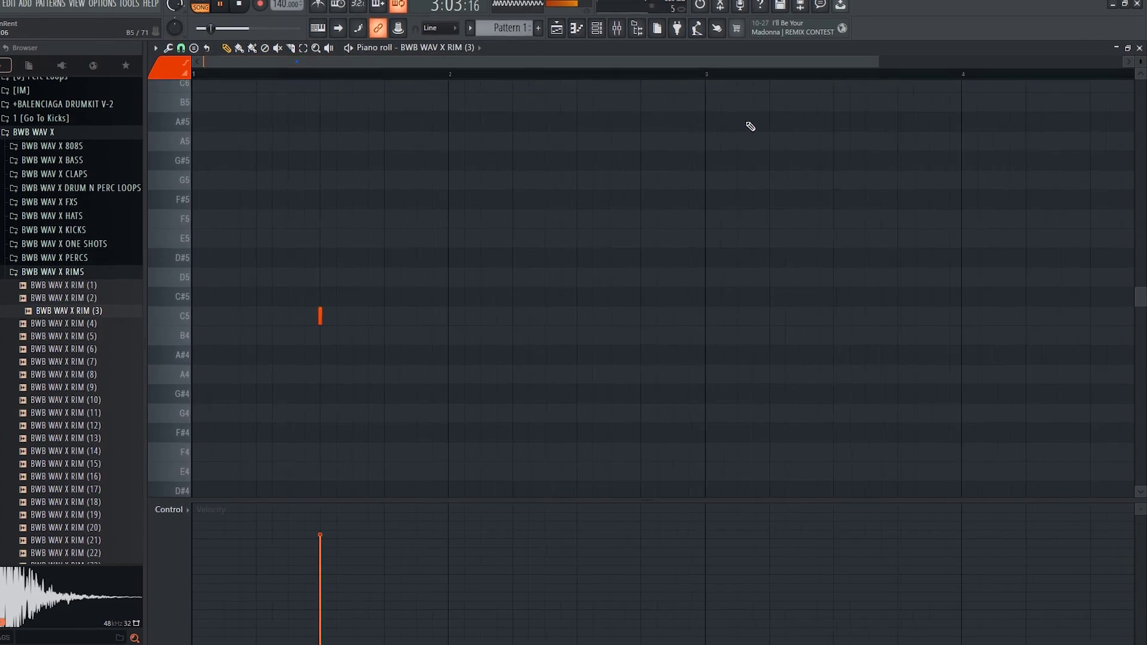
pyautogui.rightClick(417, 318)
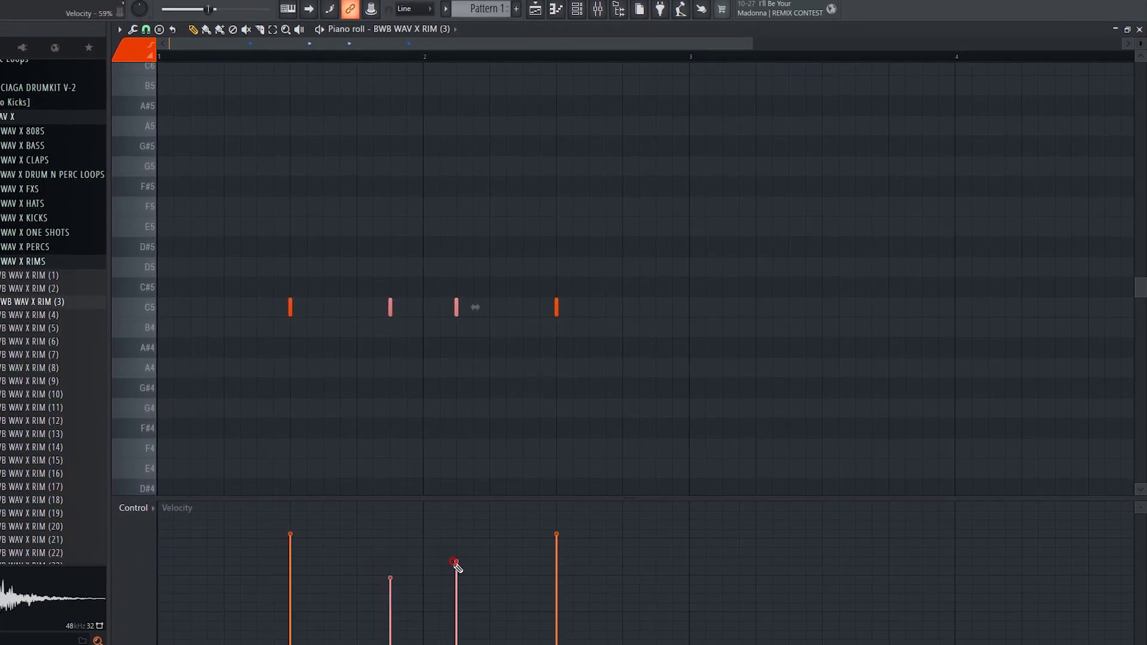
pyautogui.scroll(-3, 381, 484)
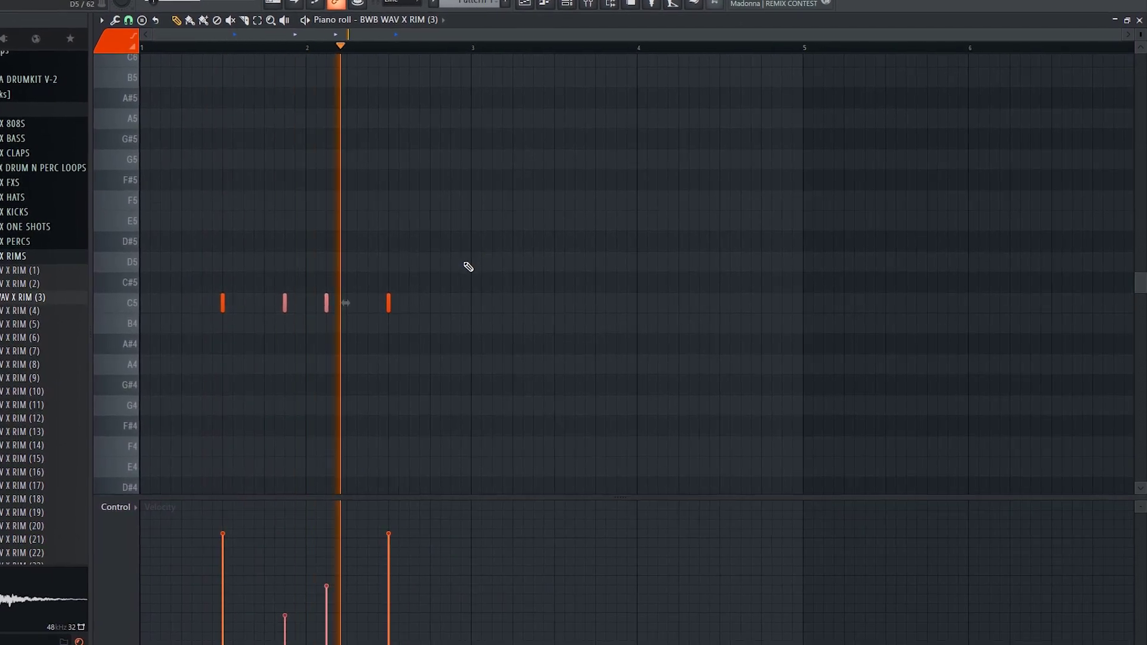
pyautogui.moveTo(457, 234); pyautogui.dragTo(351, 302)
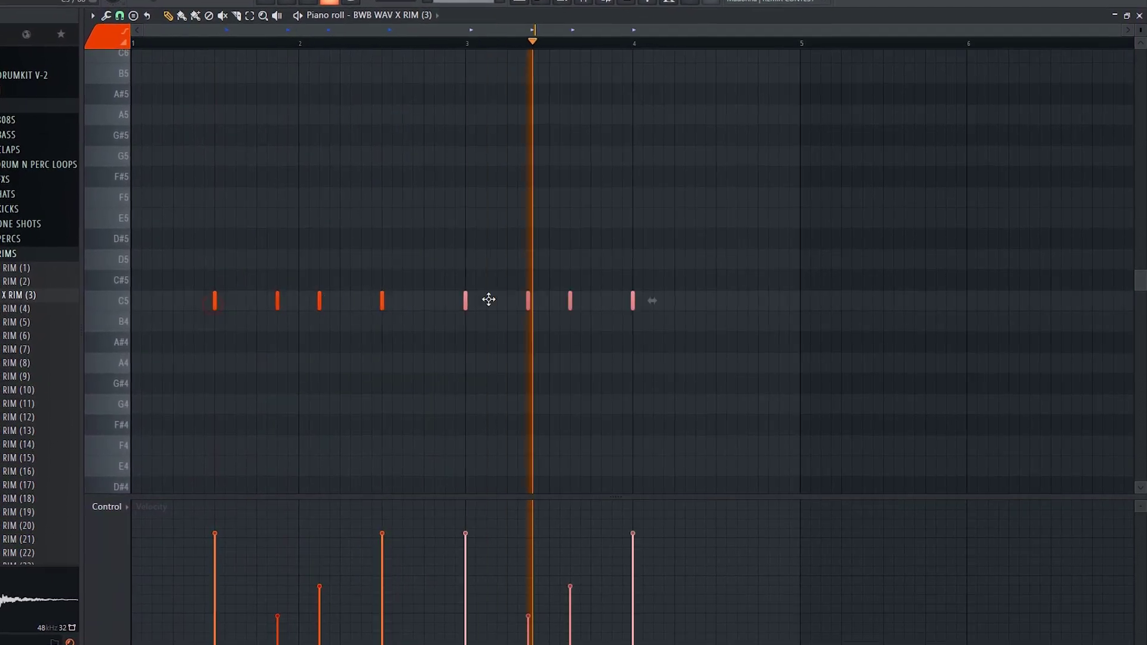
pyautogui.moveTo(489, 299); pyautogui.dragTo(532, 302)
pyautogui.moveTo(829, 255); pyautogui.dragTo(900, 289)
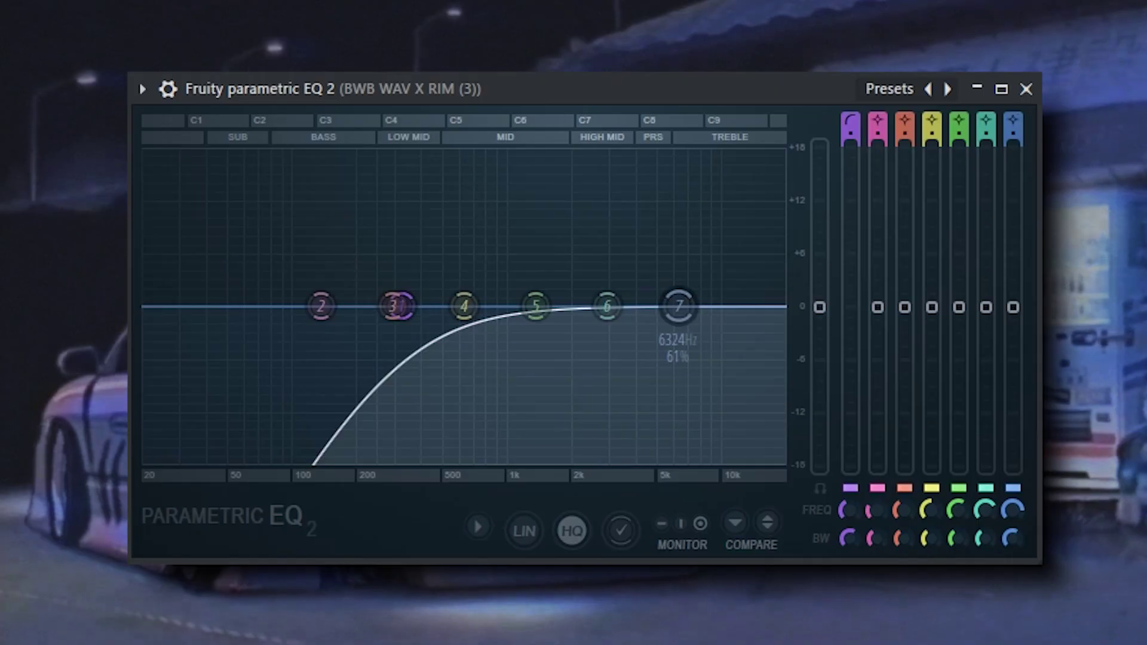
# Lower the rim EQ's high cut to about 3959 Hz and reduce Fruity Reeverb 2's wet level.
pyautogui.moveTo(1018, 503); pyautogui.dragTo(1007, 562)
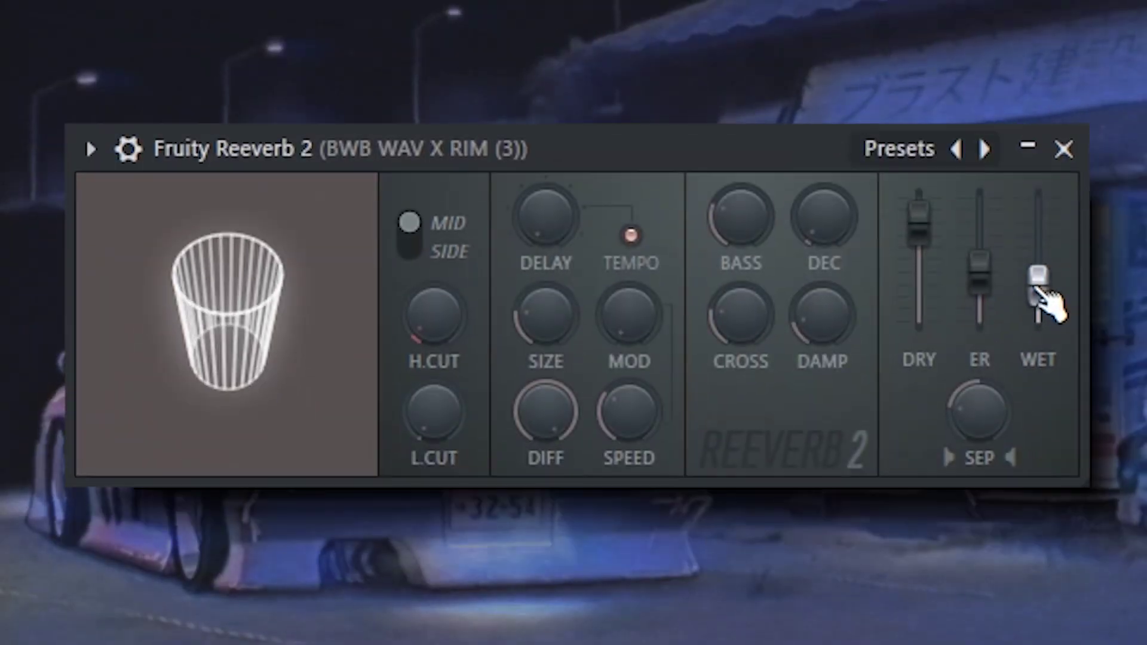
pyautogui.moveTo(1050, 302); pyautogui.dragTo(1050, 304)
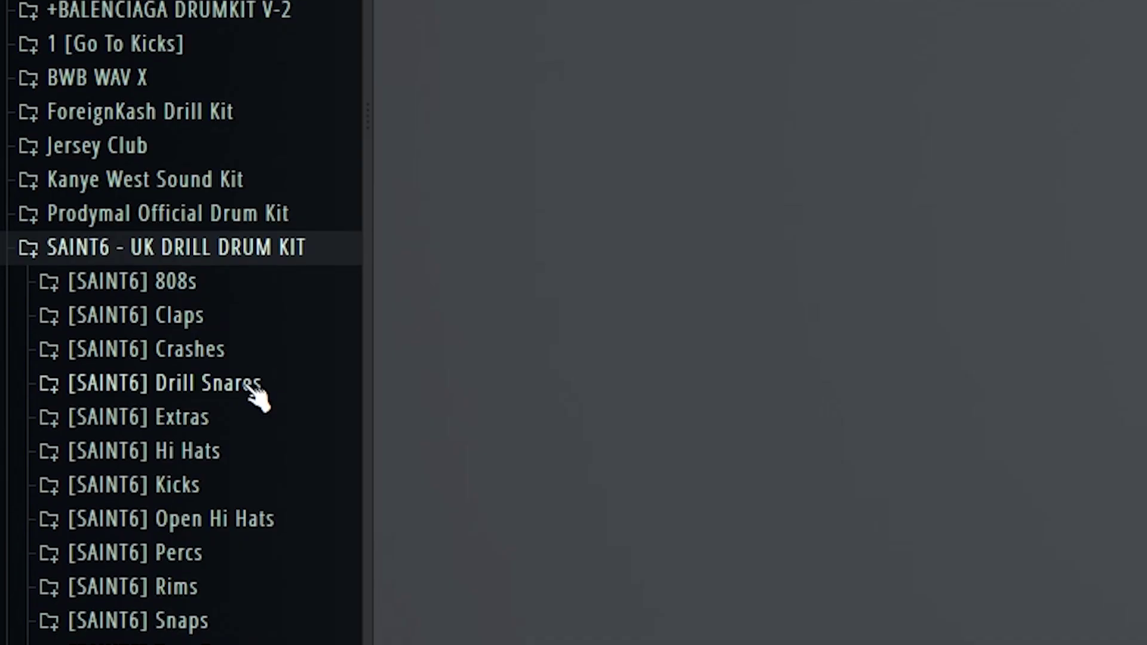
# Audition the SAINT6 crashes, then add Drill Crash as a channel hitting step 1, panned left.
pyautogui.click(248, 342)
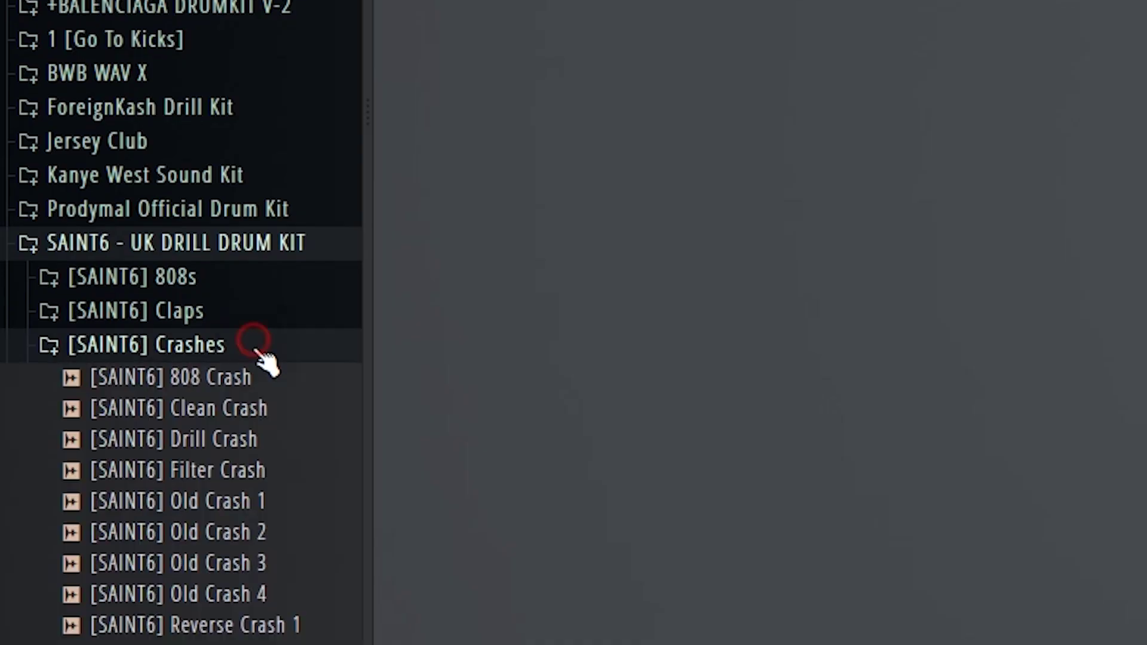
pyautogui.click(257, 374)
pyautogui.click(251, 395)
pyautogui.click(258, 431)
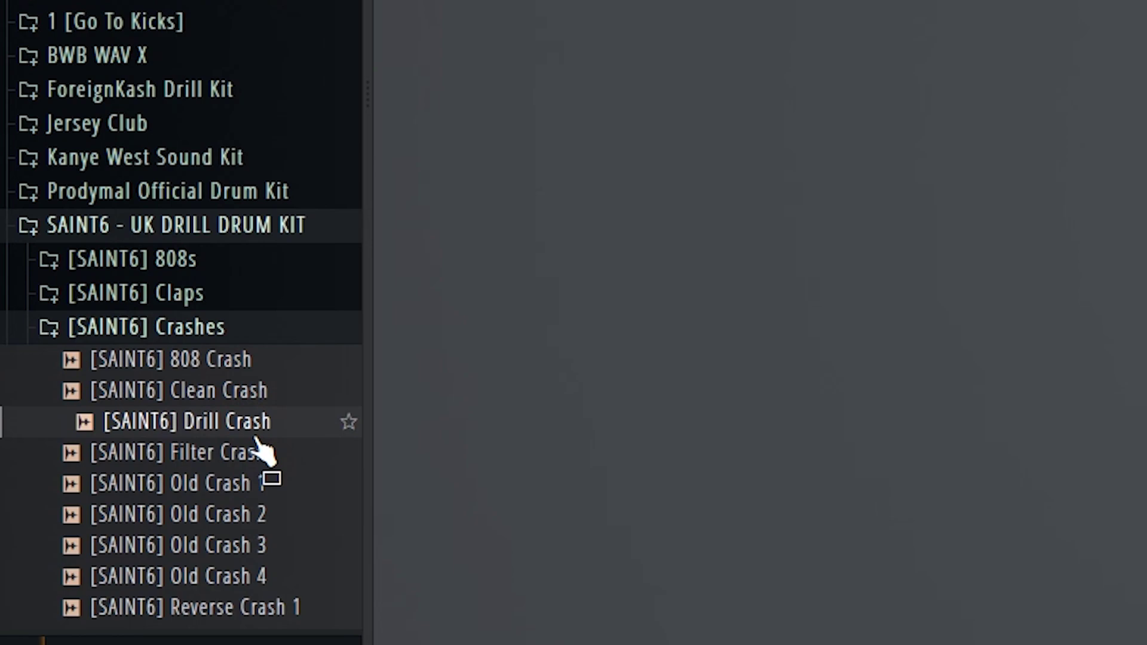
pyautogui.moveTo(258, 430); pyautogui.dragTo(258, 422)
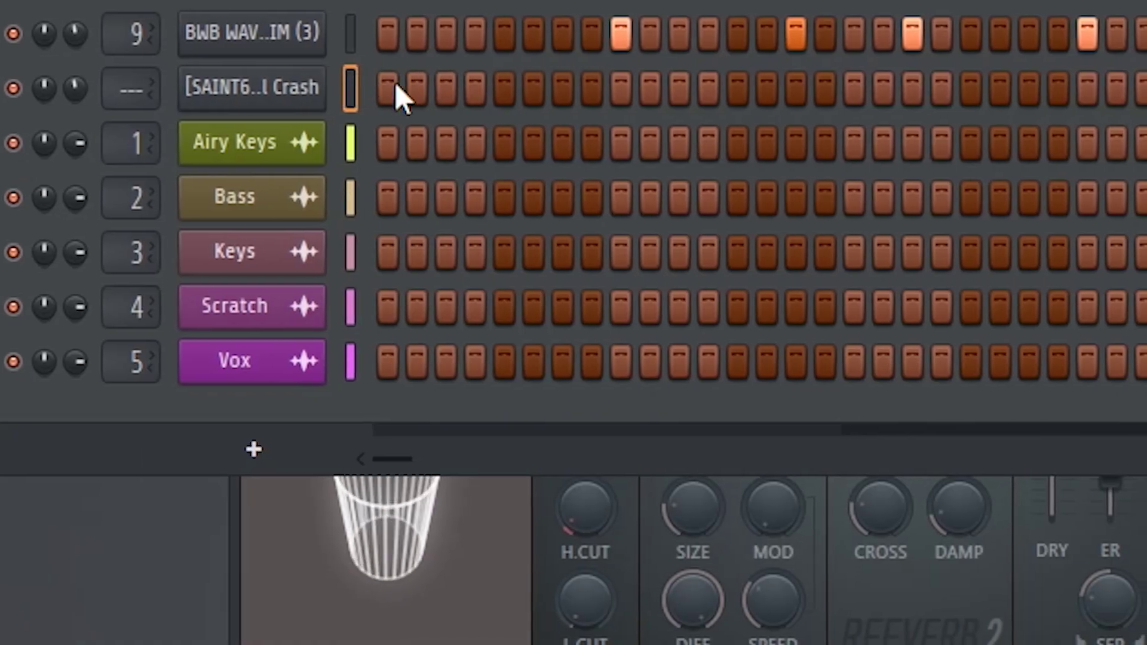
pyautogui.click(394, 86)
pyautogui.moveTo(72, 101)
pyautogui.mouseDown()
pyautogui.moveTo(71, 120)
pyautogui.moveTo(56, 108)
pyautogui.mouseUp()
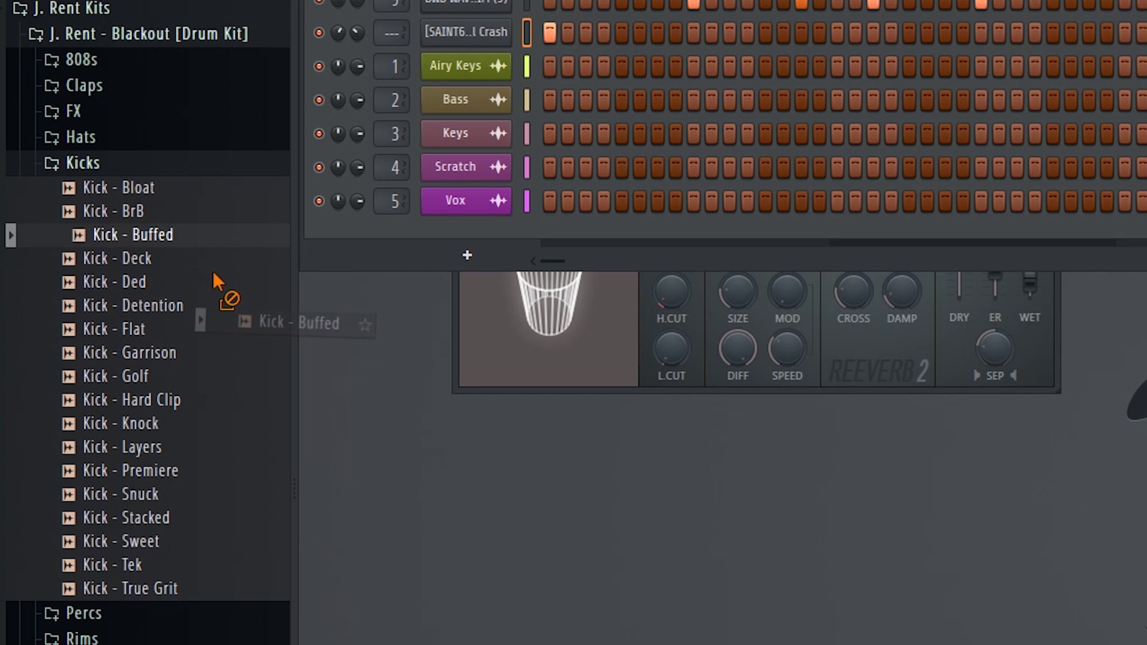
# Add Kick - Buffed as a new channel and draw A#4 kick notes between bars 3 and 5.
pyautogui.moveTo(218, 281); pyautogui.dragTo(493, 239)
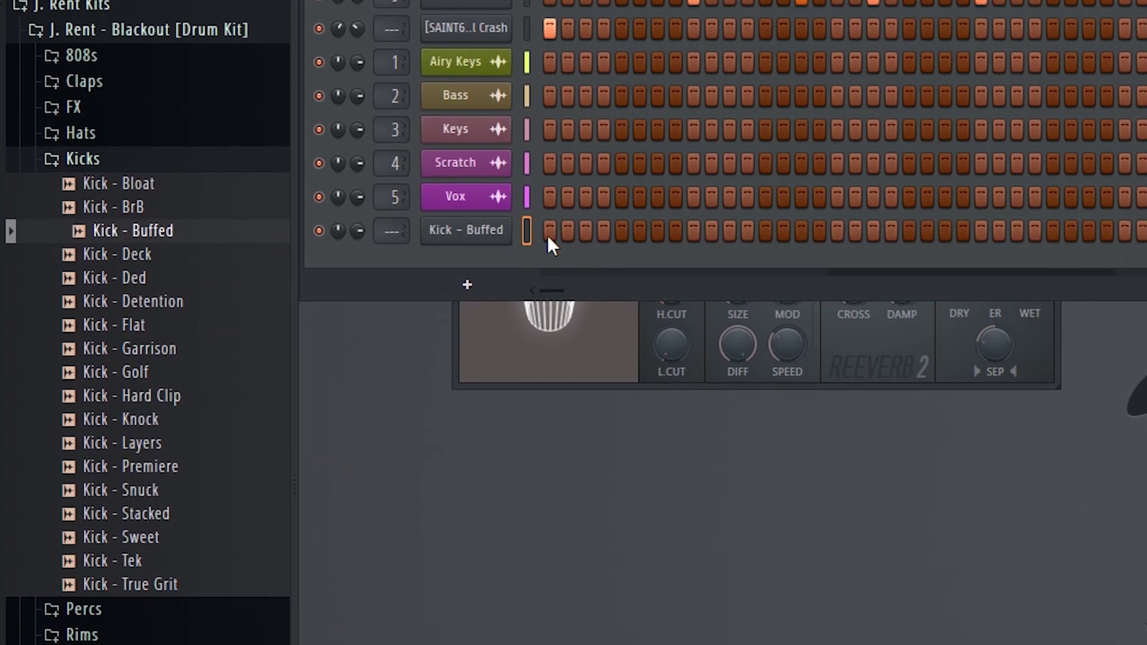
pyautogui.moveTo(356, 230); pyautogui.dragTo(356, 230)
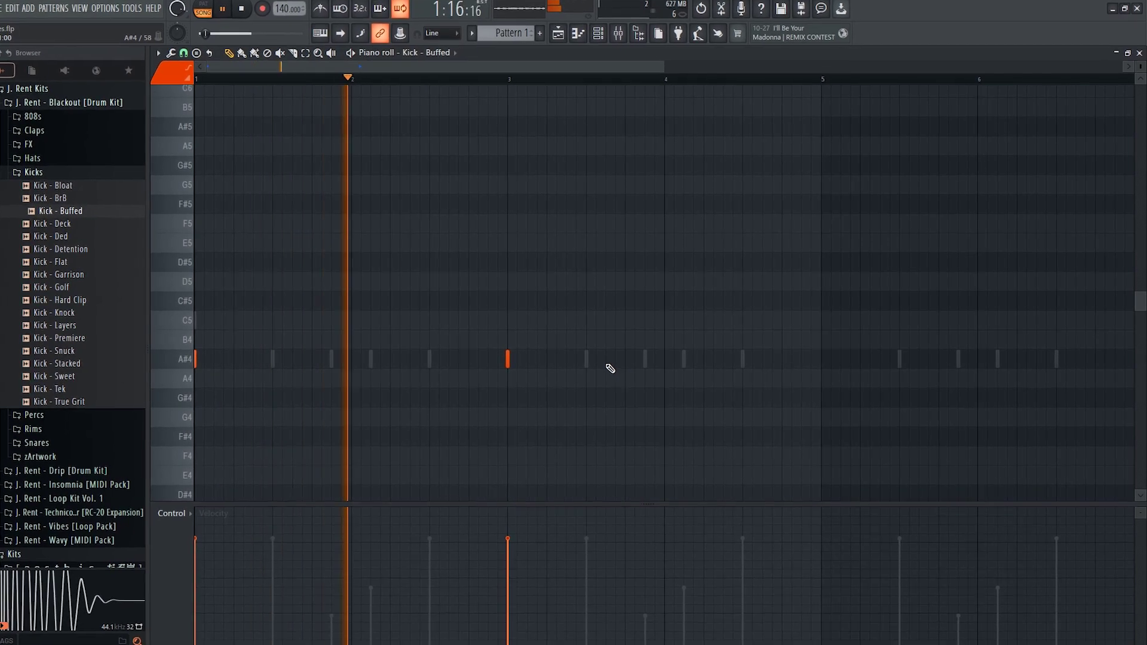
pyautogui.click(607, 360)
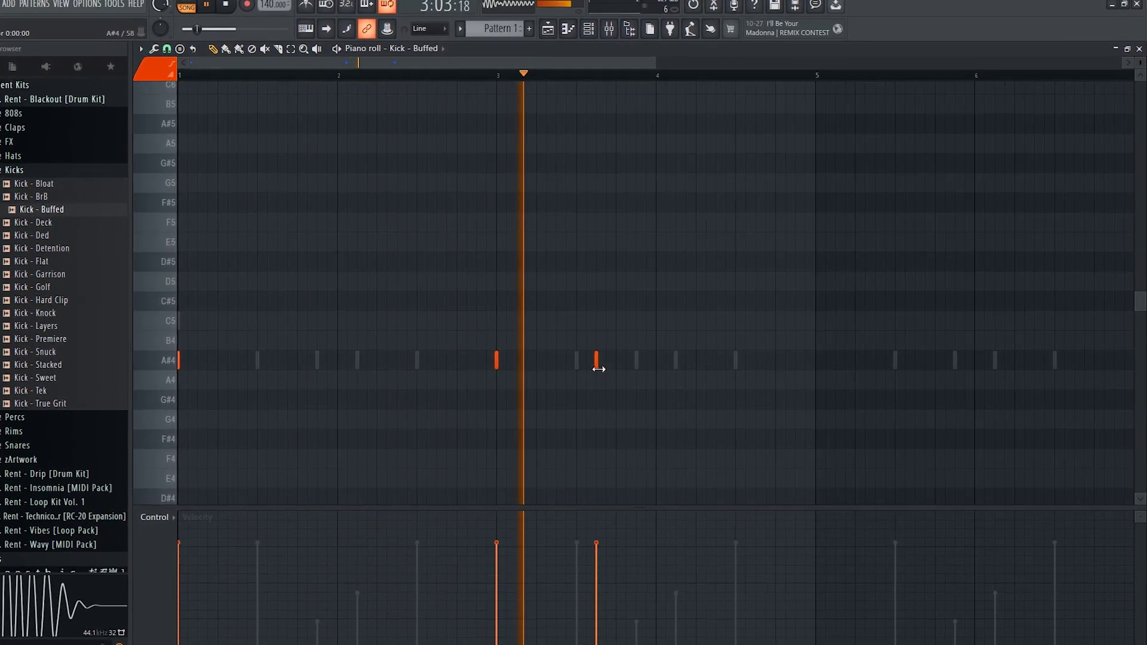
pyautogui.rightClick(597, 363)
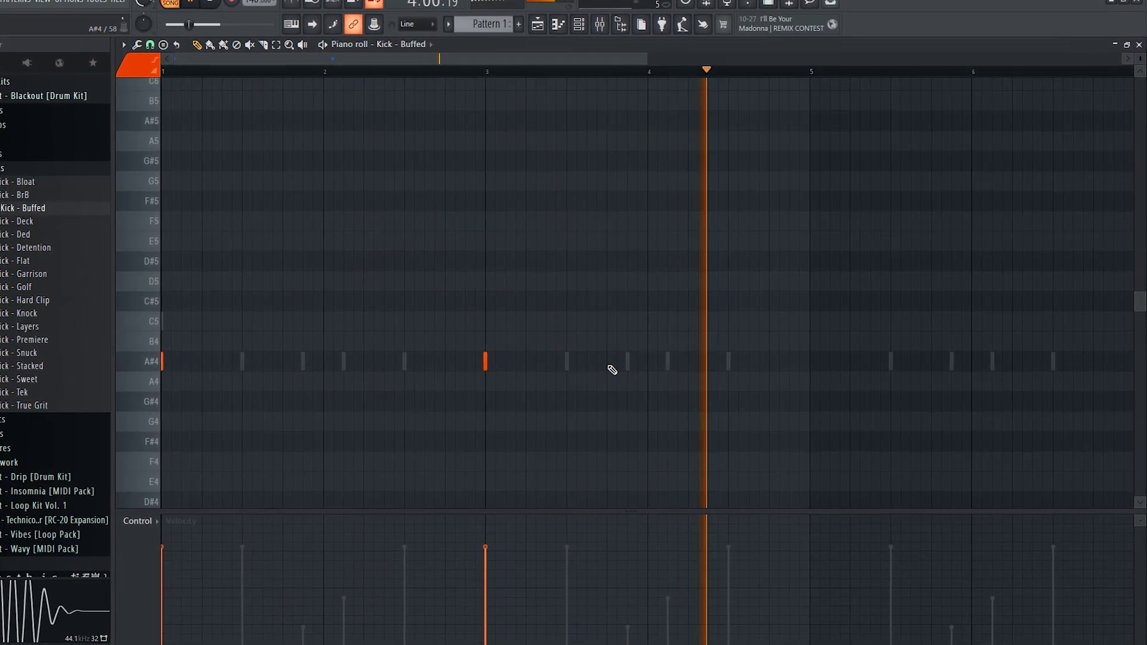
pyautogui.click(607, 361)
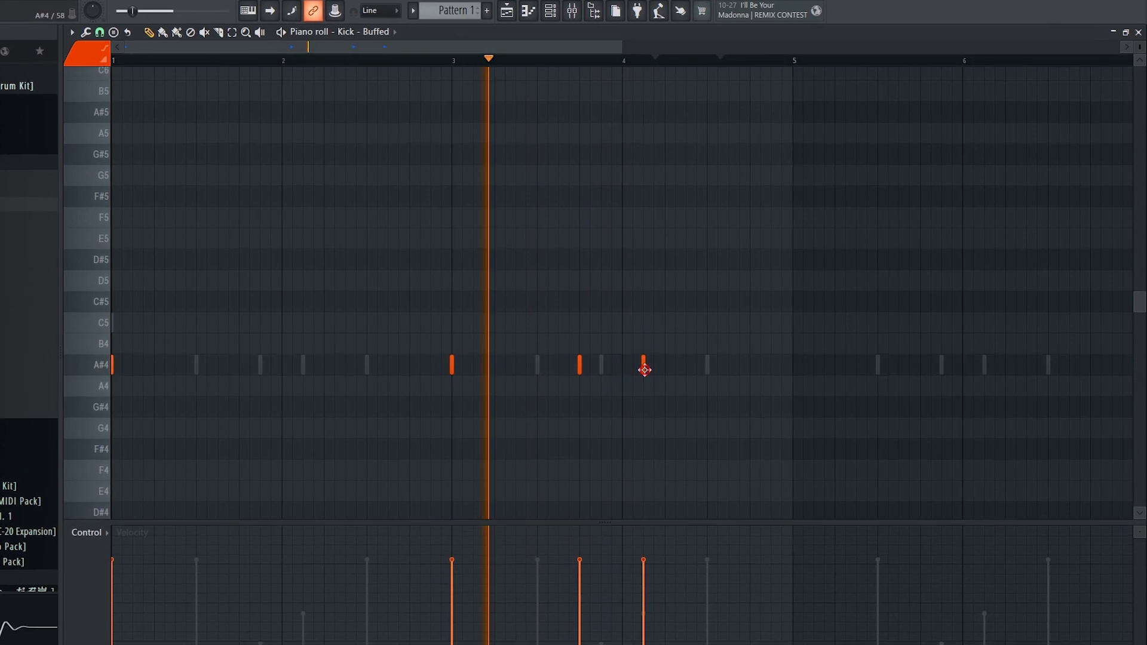
pyautogui.moveTo(483, 44); pyautogui.dragTo(574, 71)
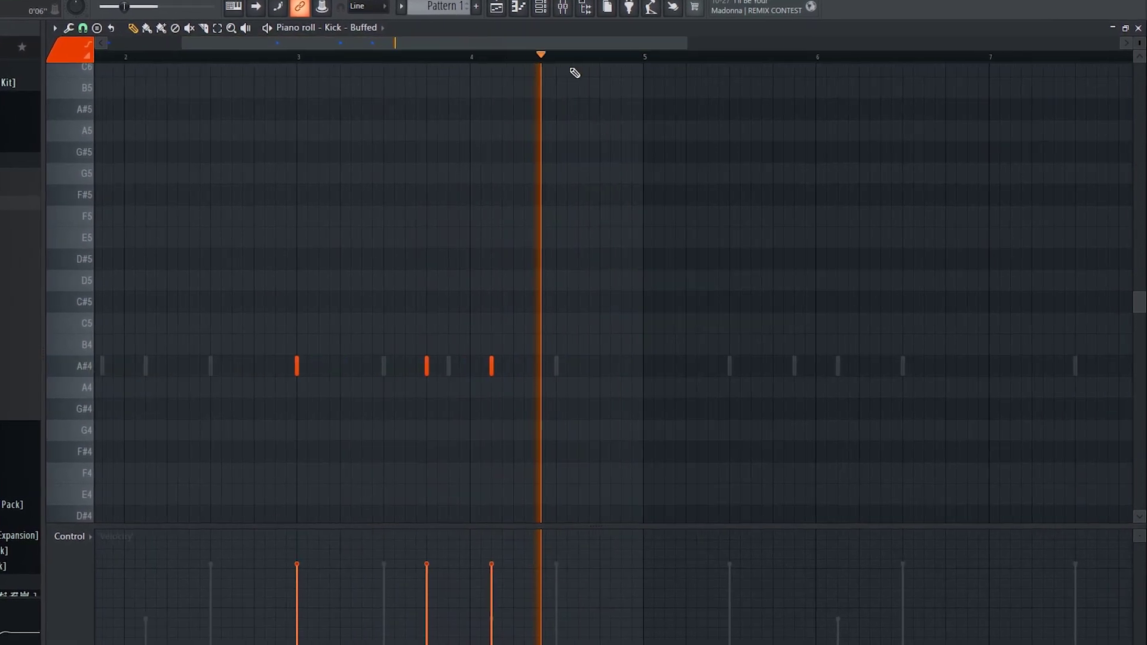
pyautogui.click(588, 368)
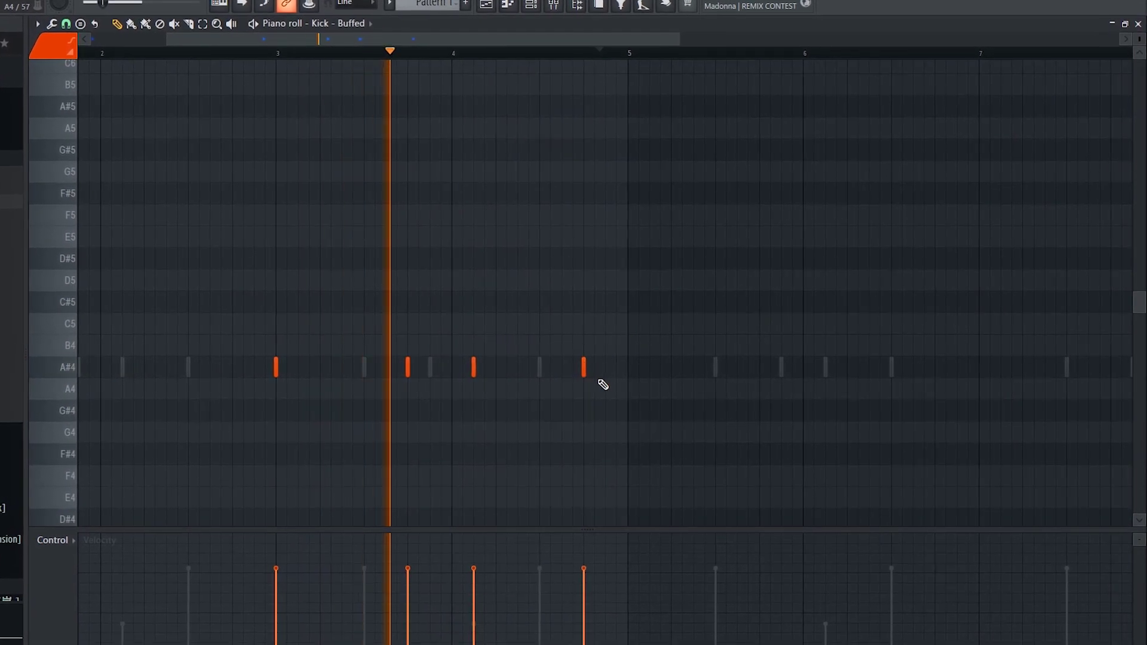
pyautogui.scroll(-3, 574, 380)
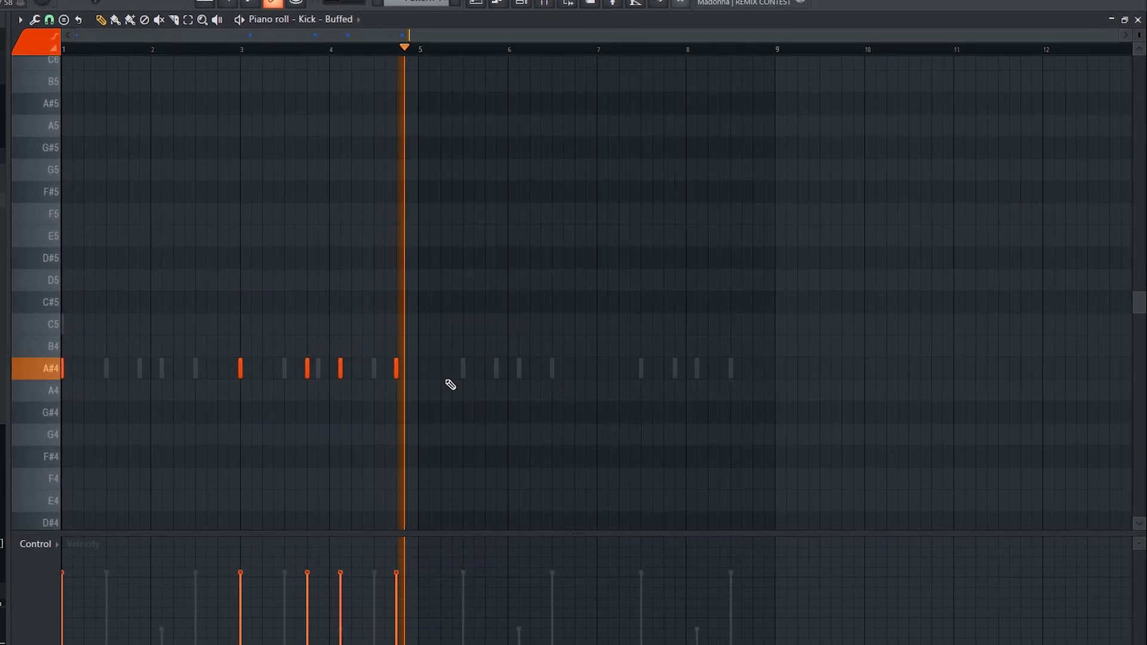
pyautogui.scroll(3, 451, 385)
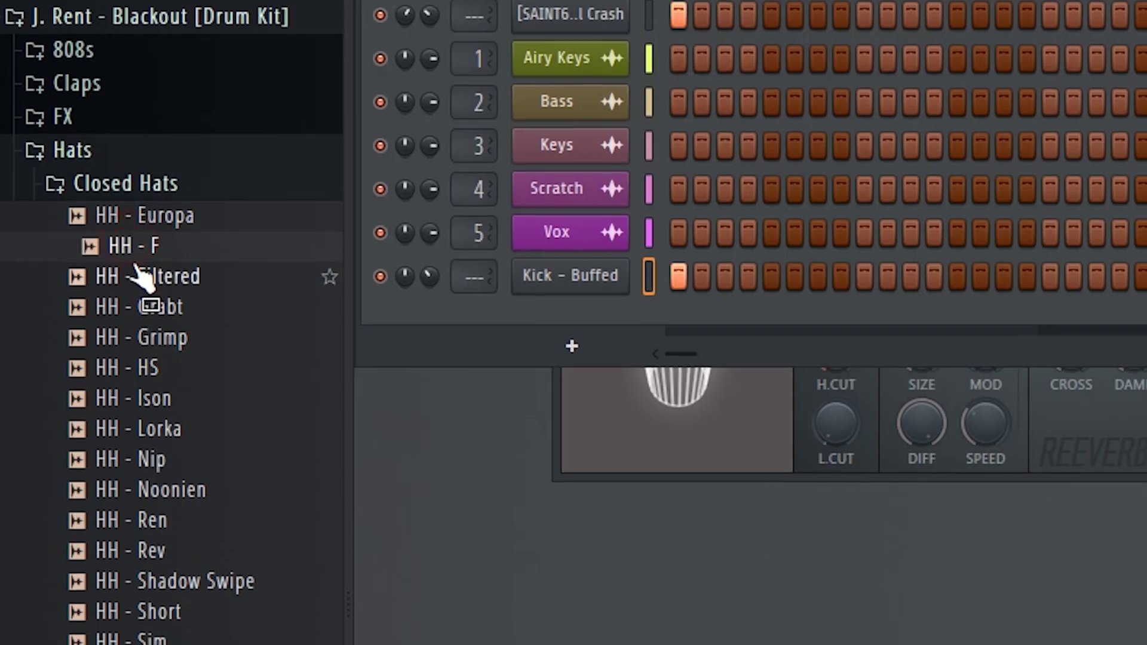
# Add an HH - Ison hi-hat channel and fill every 2 steps with hits.
pyautogui.moveTo(136, 275); pyautogui.dragTo(518, 320)
pyautogui.rightClick(621, 302)
pyautogui.click(346, 189)
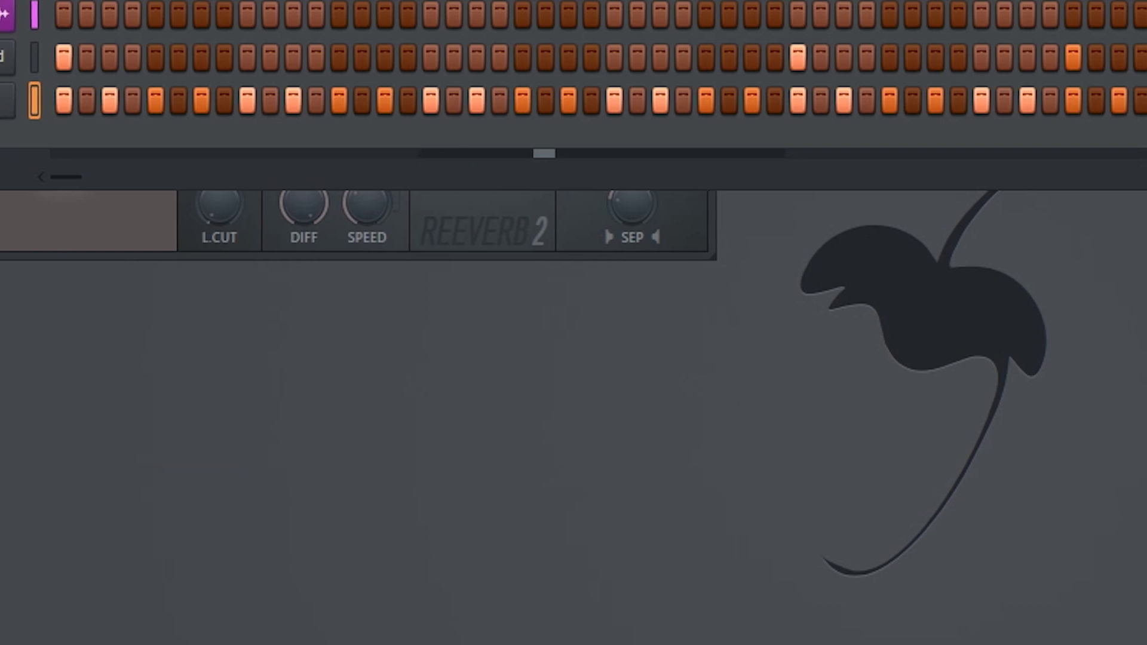
# Delete one C5 hi-hat note and mute a selected run of the C5 notes.
pyautogui.rightClick(111, 325)
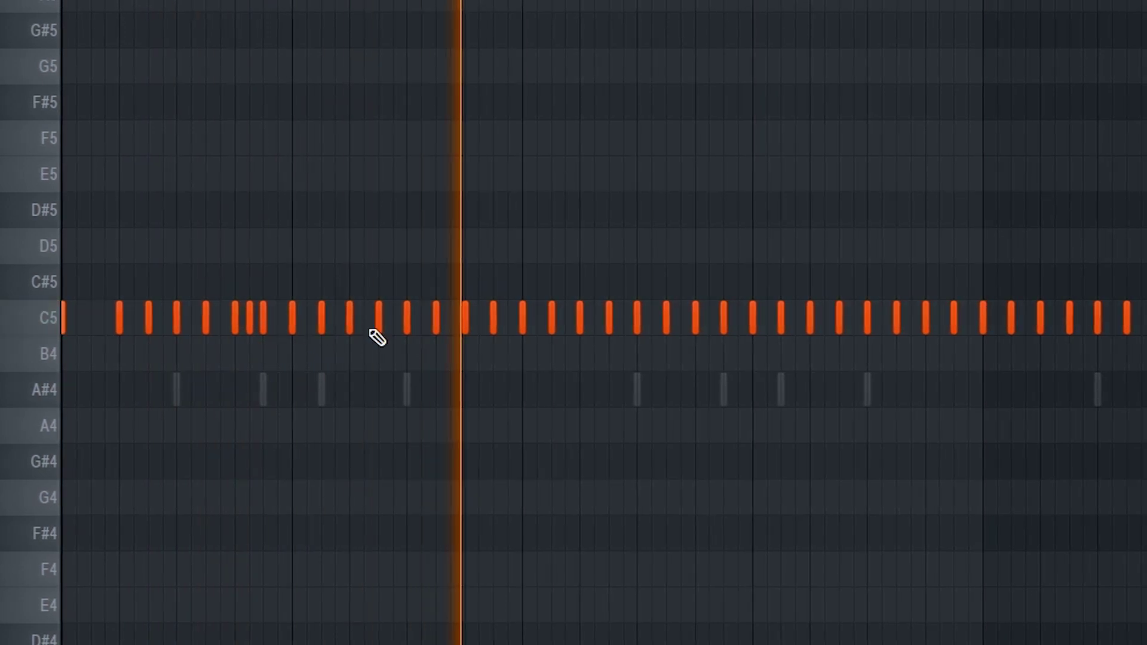
pyautogui.scroll(-3, 548, 320)
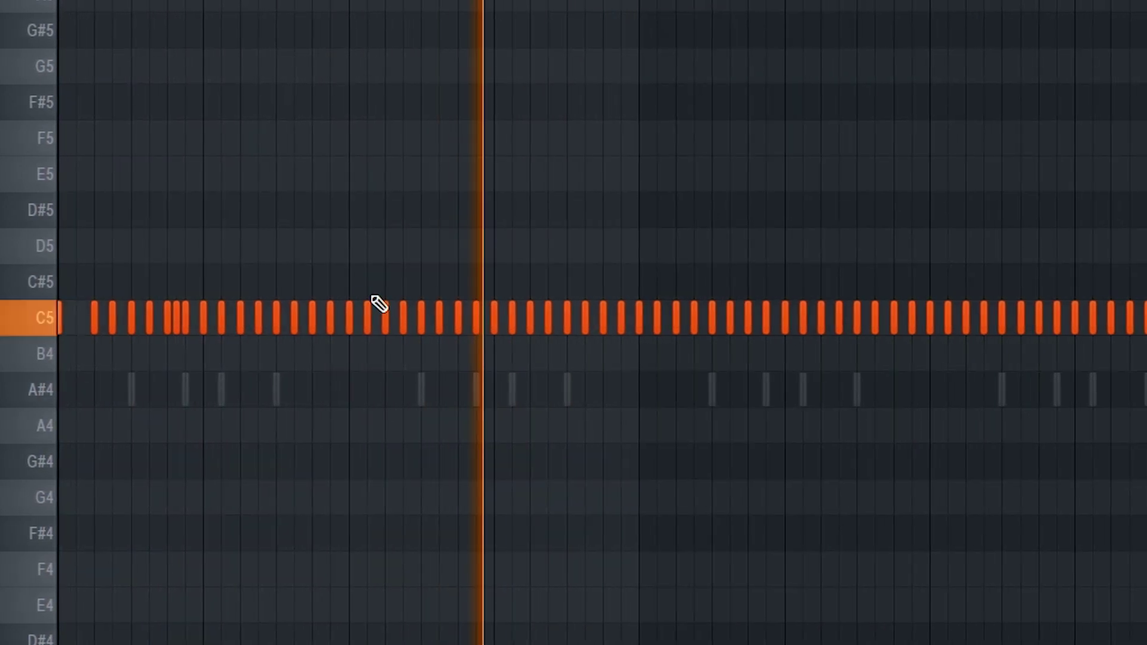
pyautogui.moveTo(346, 266); pyautogui.dragTo(1145, 424)
pyautogui.hotkey('alt', 'm')
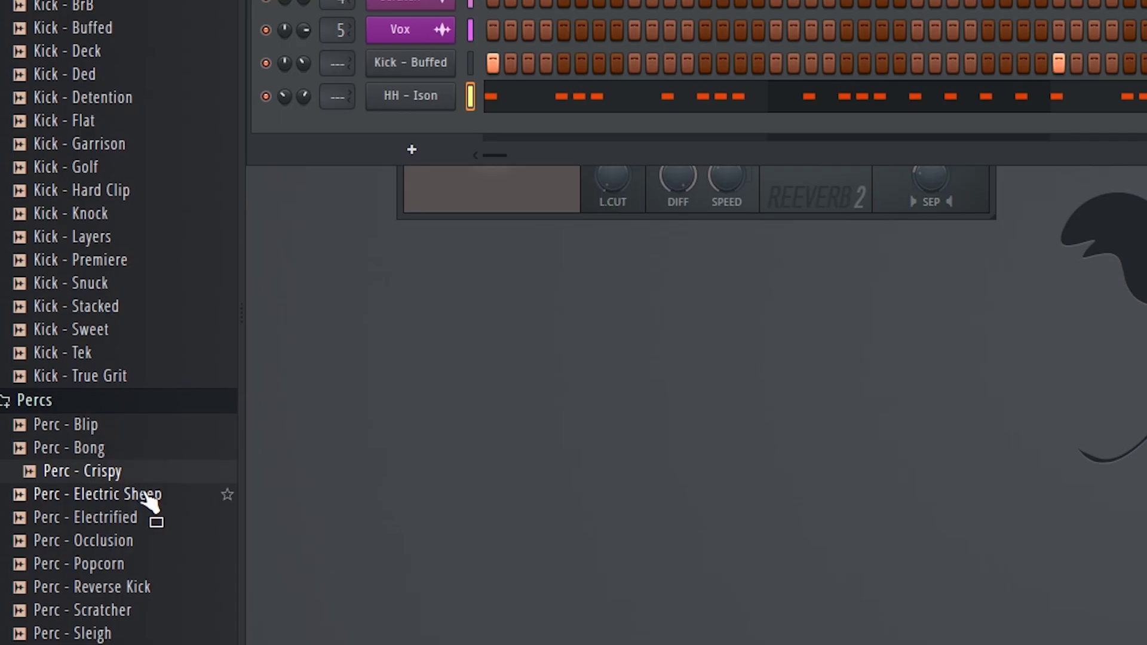
# Audition the Percs samples from Electric Sheep and Electrified through Occlusion to Snappy.
pyautogui.click(146, 494)
pyautogui.click(142, 515)
pyautogui.scroll(-2, 132, 478)
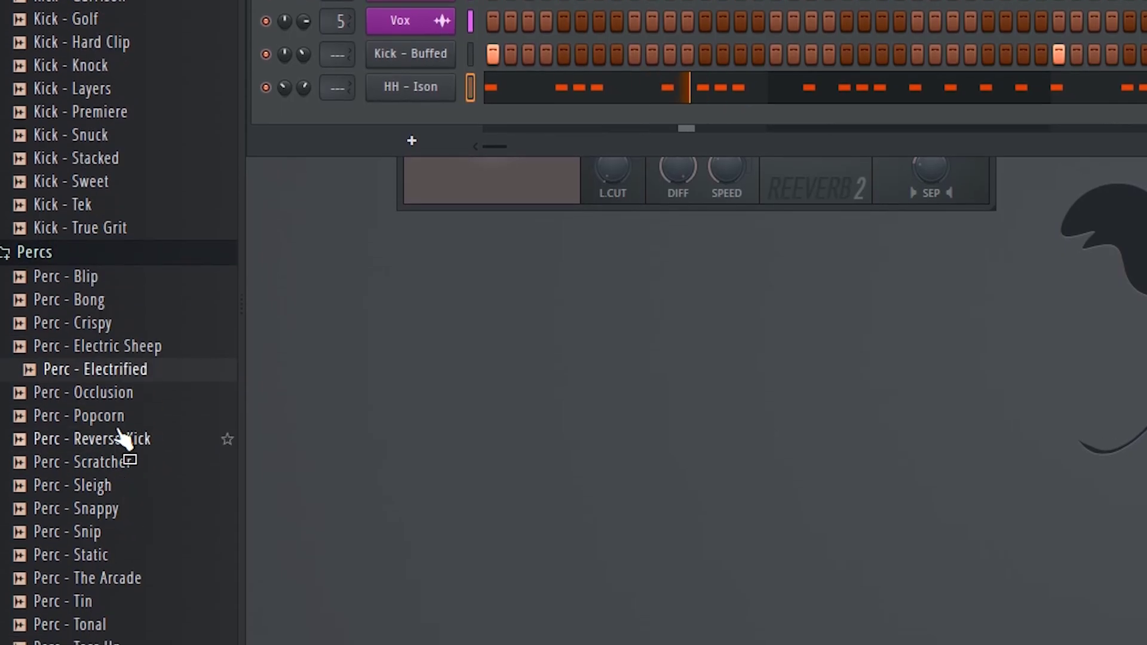
pyautogui.click(120, 395)
pyautogui.click(121, 417)
pyautogui.click(123, 440)
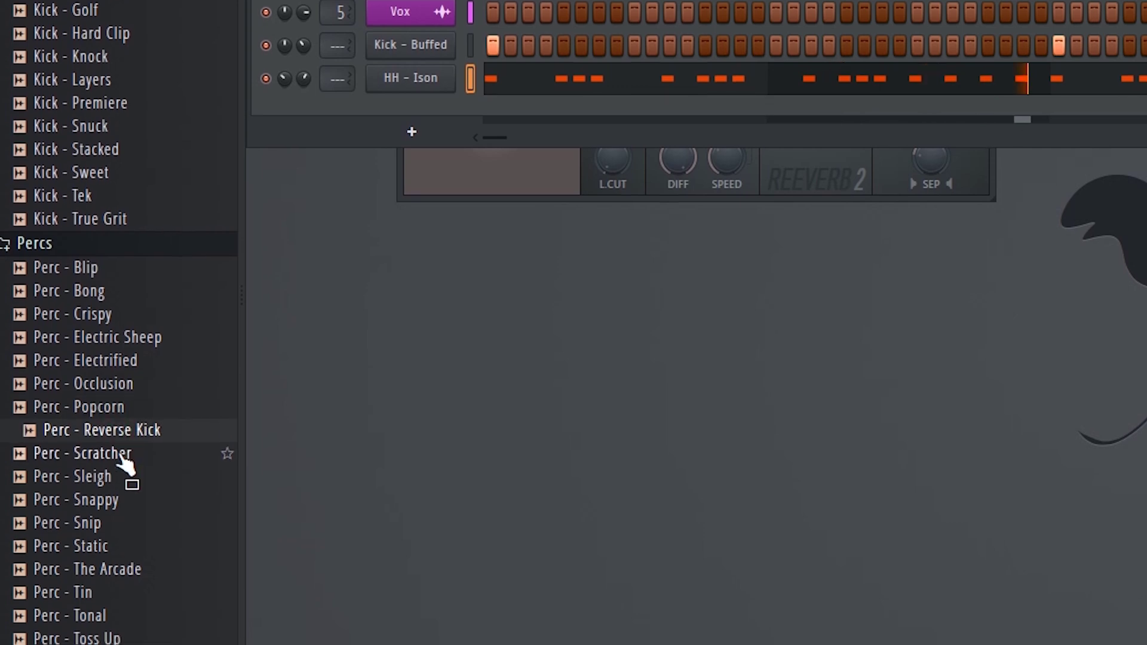
pyautogui.click(121, 455)
pyautogui.click(118, 474)
pyautogui.click(119, 500)
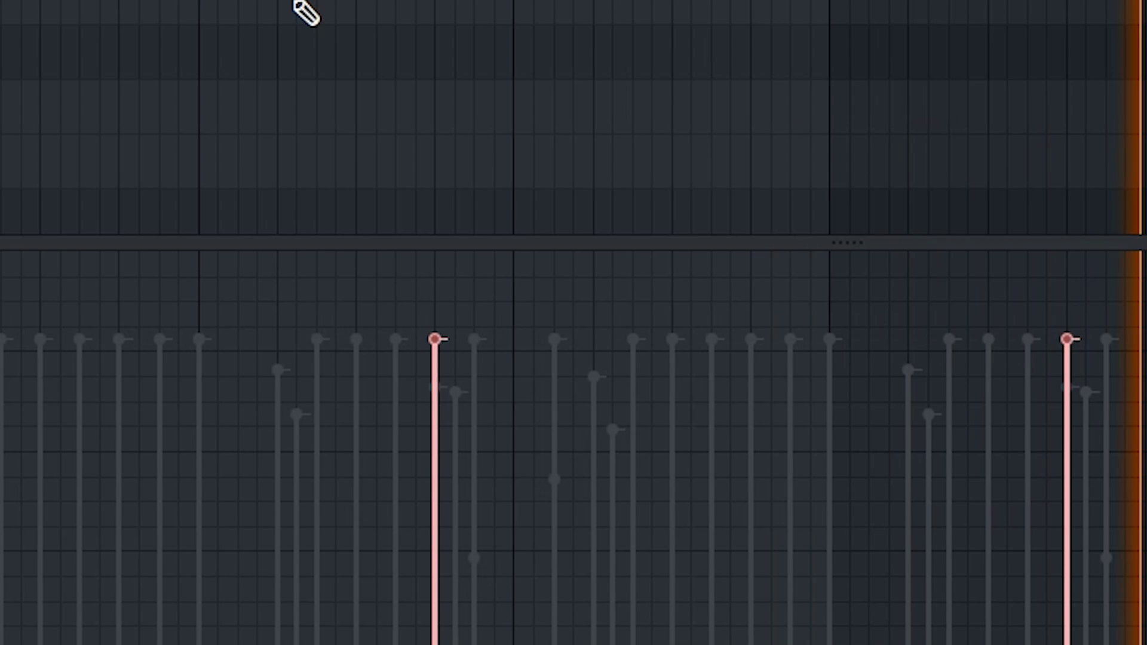
pyautogui.scroll(-3, 302, 10)
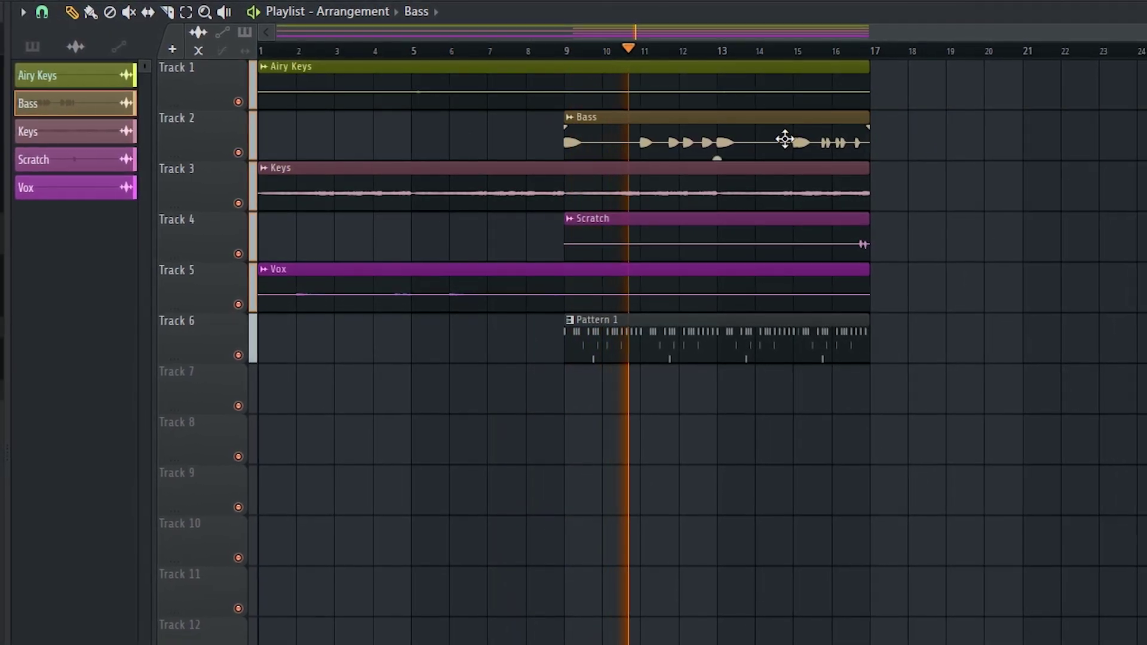
# Cut the clips at bar 9 with the Slice tool and set Vox declicking to Generic (bleeding).
pyautogui.press('c')
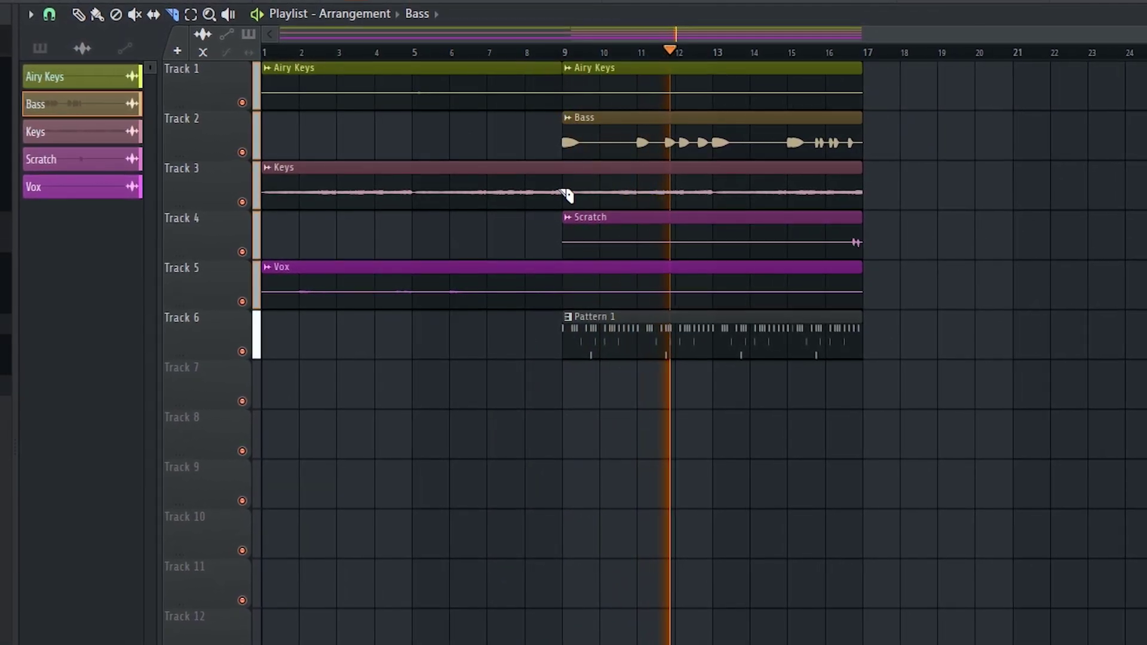
pyautogui.doubleClick(520, 272)
pyautogui.click(346, 380)
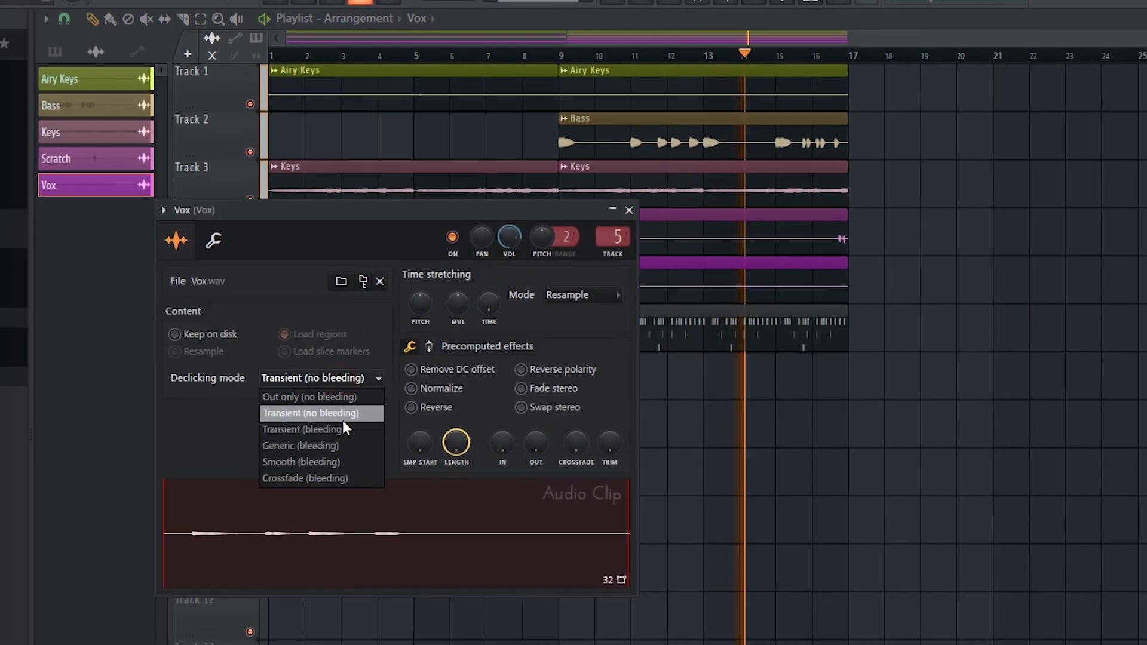
pyautogui.click(341, 444)
# Check the Keys clip settings and set Airy Keys declicking to Generic (bleeding).
pyautogui.click(434, 169)
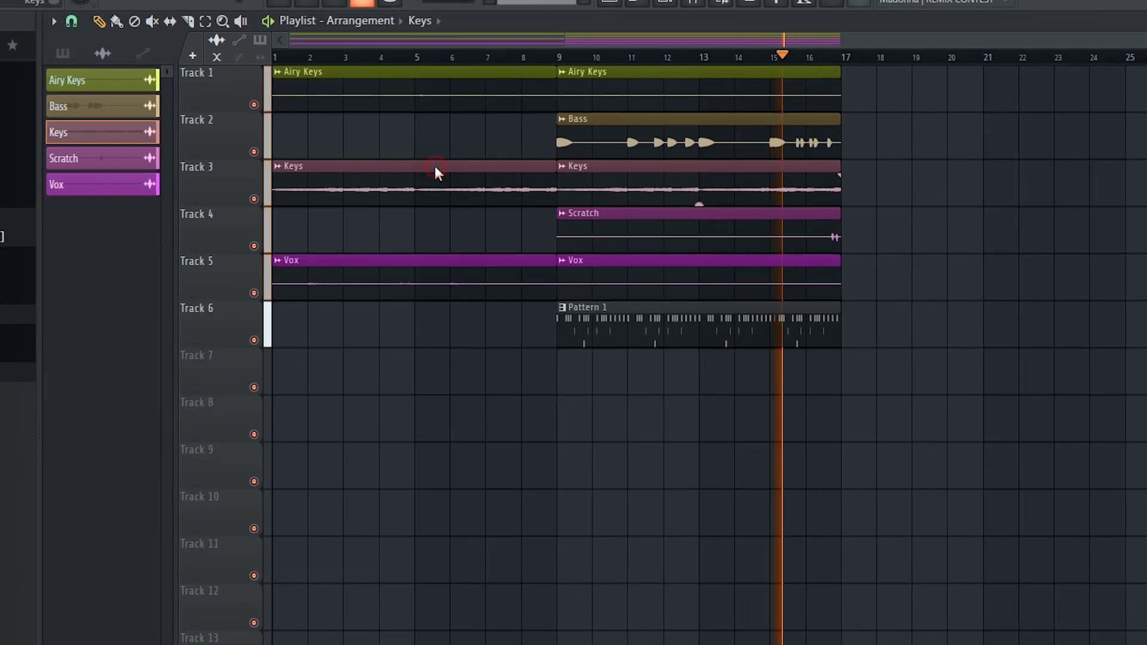
pyautogui.doubleClick(434, 167)
pyautogui.click(480, 89)
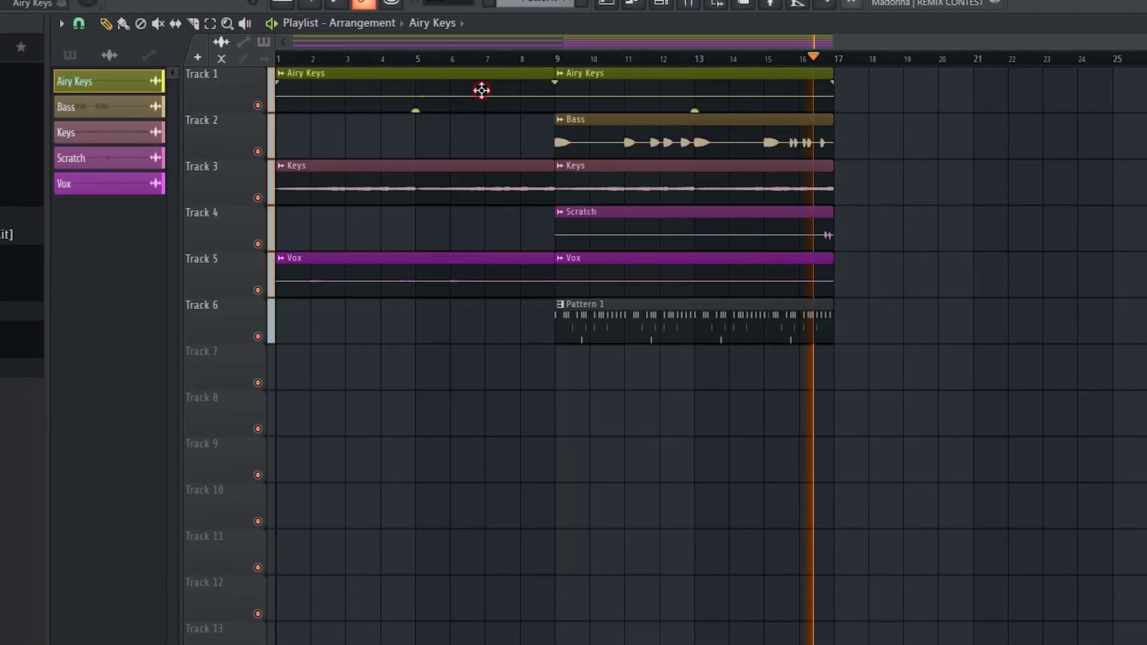
pyautogui.doubleClick(480, 89)
pyautogui.click(242, 282)
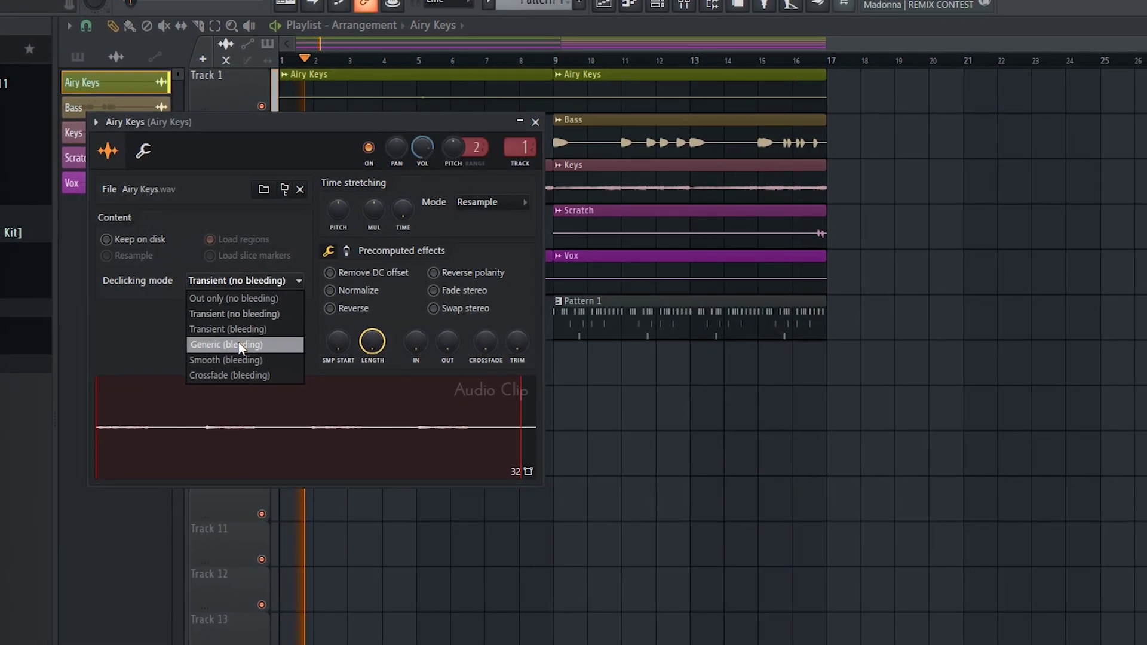
pyautogui.click(236, 345)
pyautogui.click(536, 122)
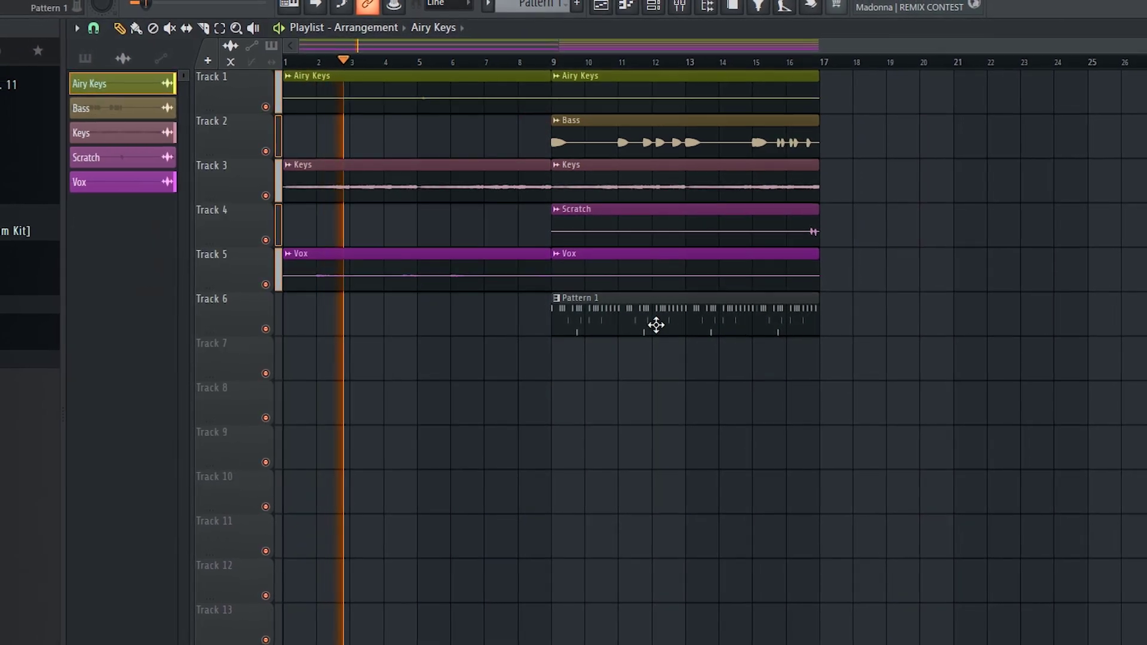
# Split Pattern 1 into one pattern per channel.
pyautogui.click(627, 323)
pyautogui.click(487, 5)
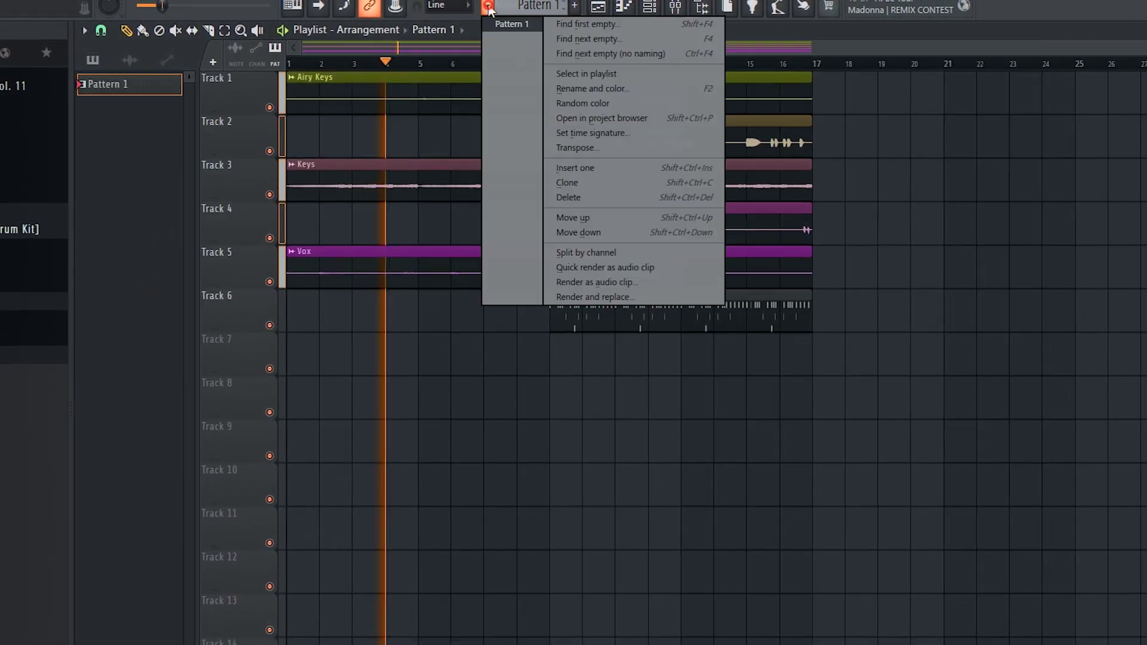
pyautogui.click(588, 248)
# Place Kick - Buffed on Track 7, BWB WAV X RIM (3) on Track 8, HH - Ison on Track 10.
pyautogui.moveTo(638, 308); pyautogui.dragTo(636, 394)
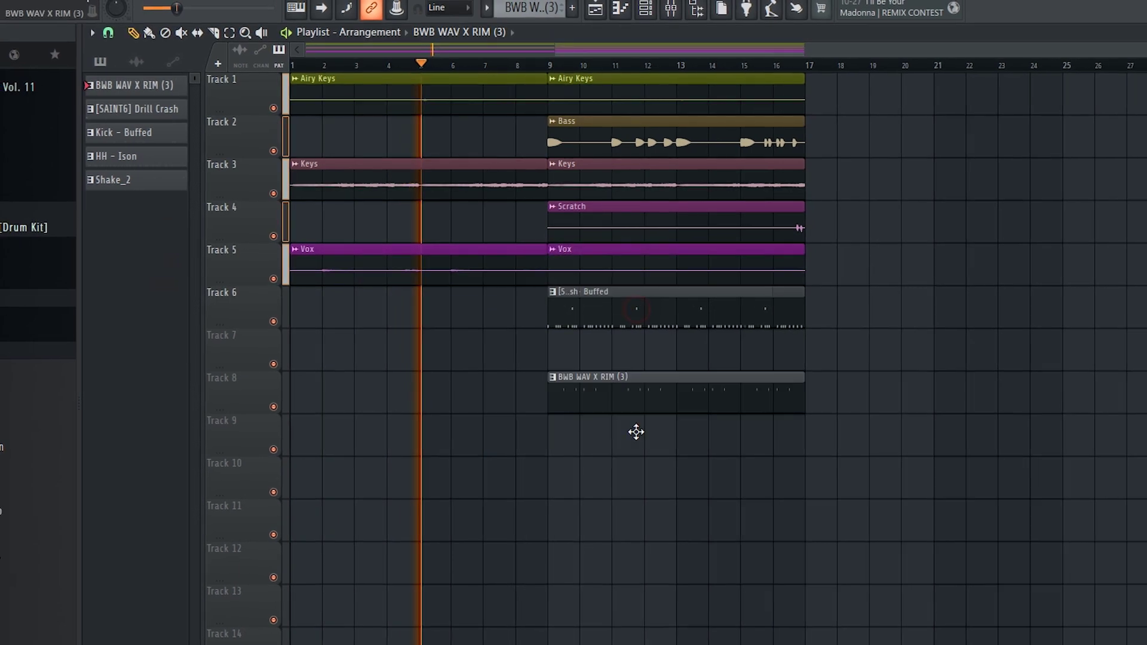
pyautogui.moveTo(628, 304); pyautogui.dragTo(633, 352)
pyautogui.moveTo(623, 302); pyautogui.dragTo(609, 468)
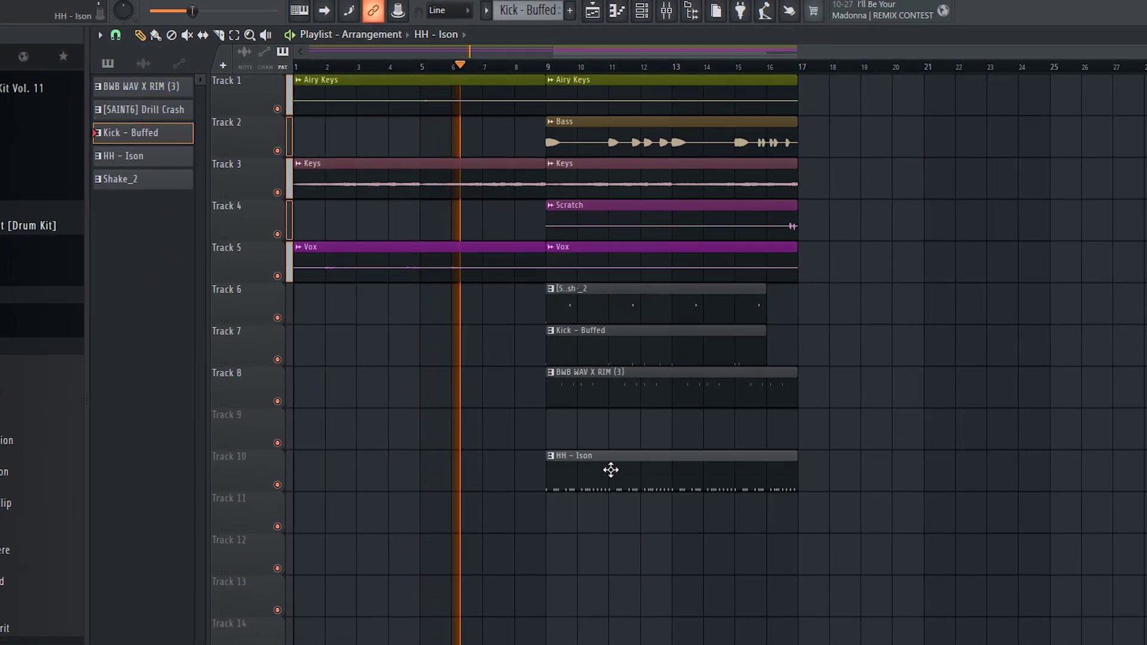
pyautogui.moveTo(609, 310); pyautogui.dragTo(607, 428)
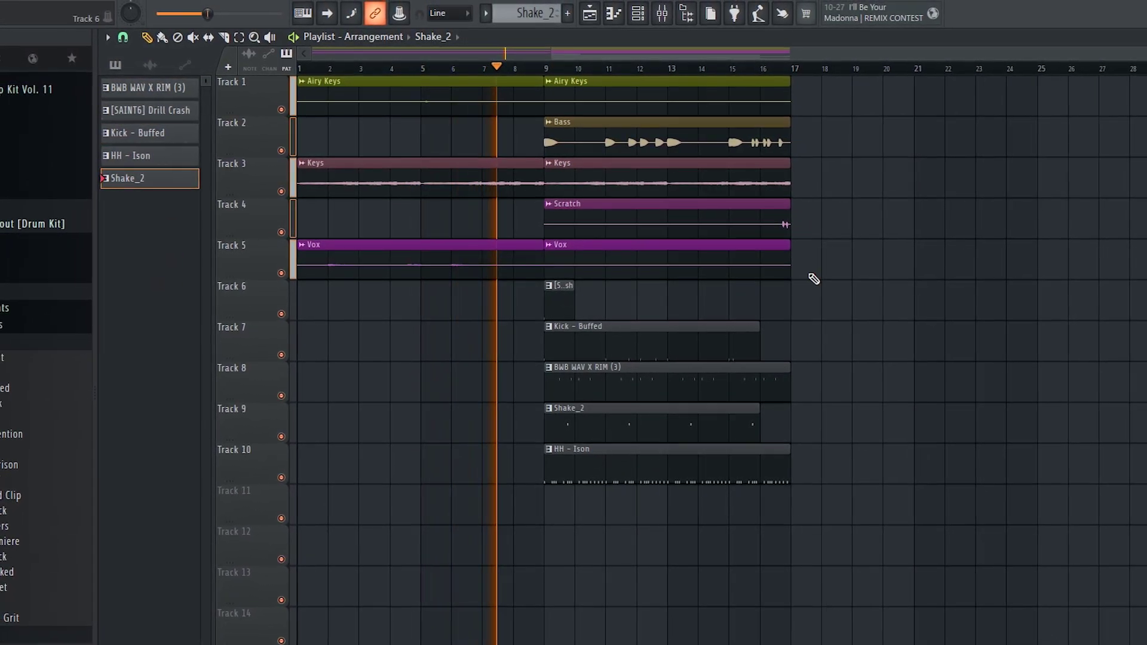
# Duplicate everything from bar 9 so the bar 9–17 section repeats across bars 17–25.
pyautogui.moveTo(837, 78); pyautogui.dragTo(566, 524)
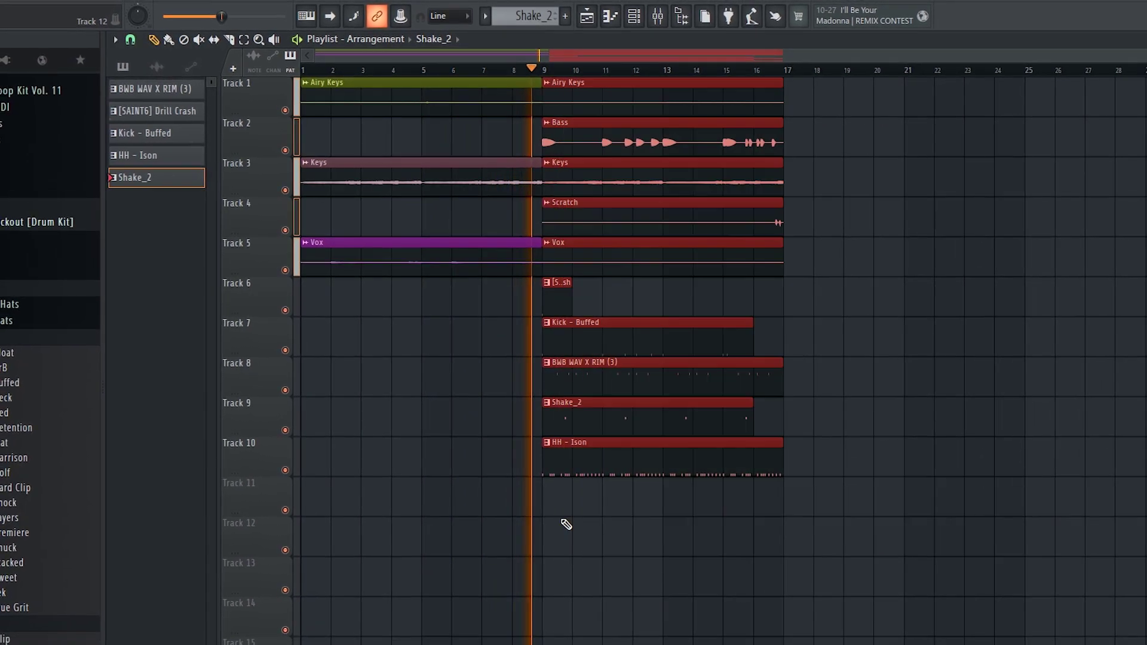
pyautogui.hotkey('ctrl', 'b')
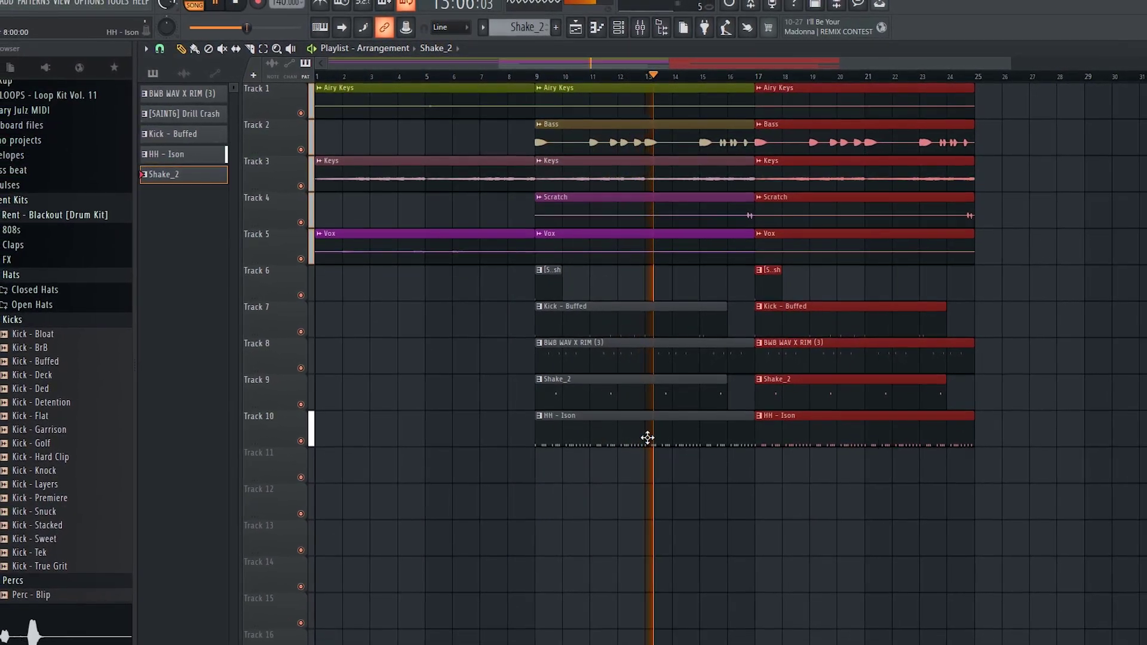
pyautogui.click(626, 142)
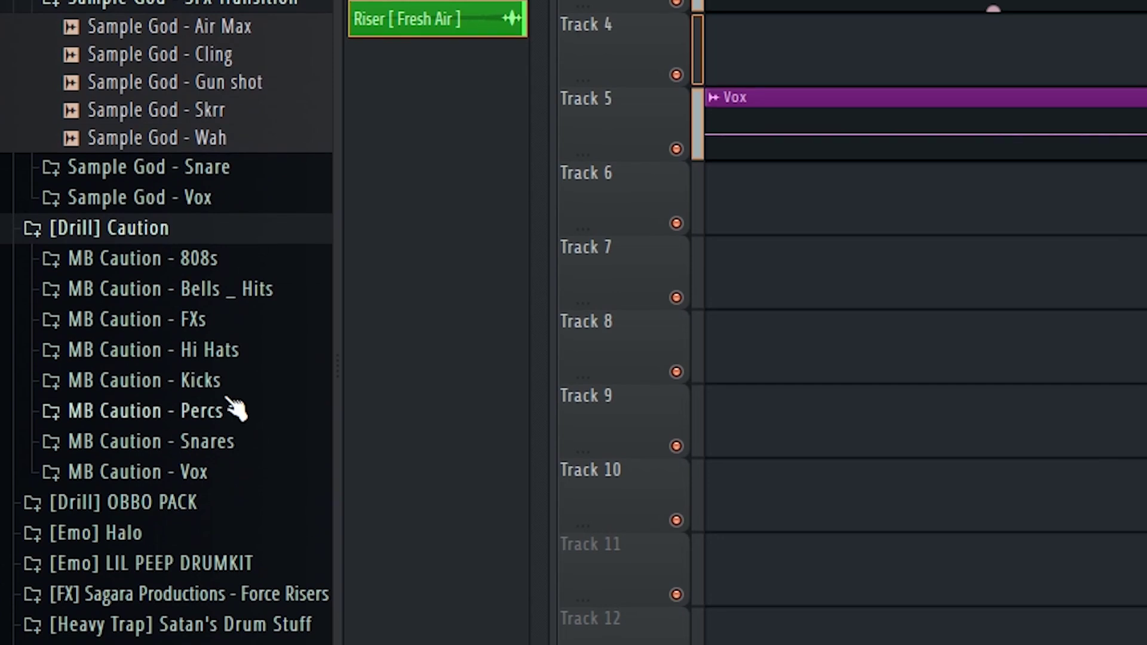
# Preview the MB Caution FX samples: Bubble Up Rise, Gun FX, Pan Rise and Vocal FX.
pyautogui.click(238, 325)
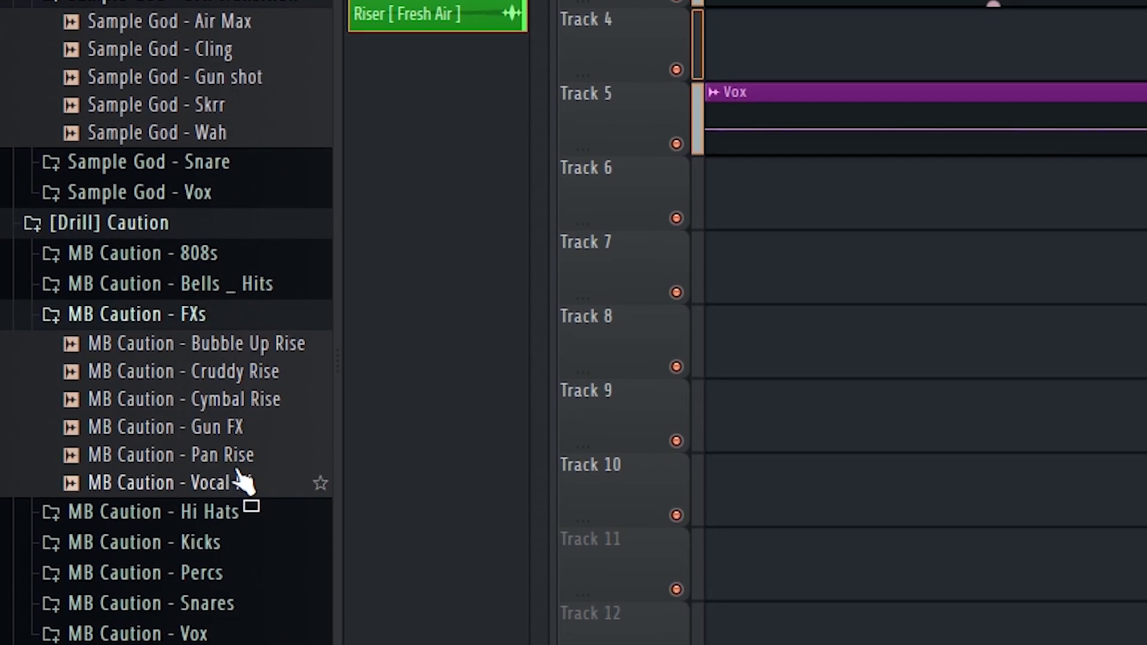
pyautogui.click(266, 342)
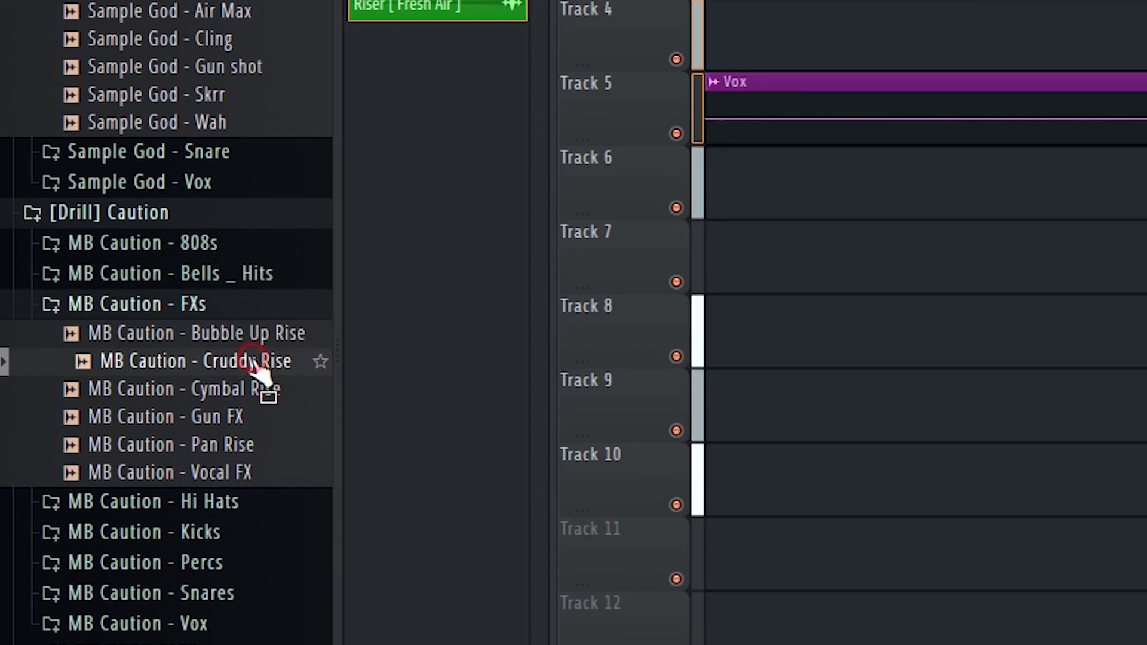
pyautogui.click(258, 418)
pyautogui.click(253, 445)
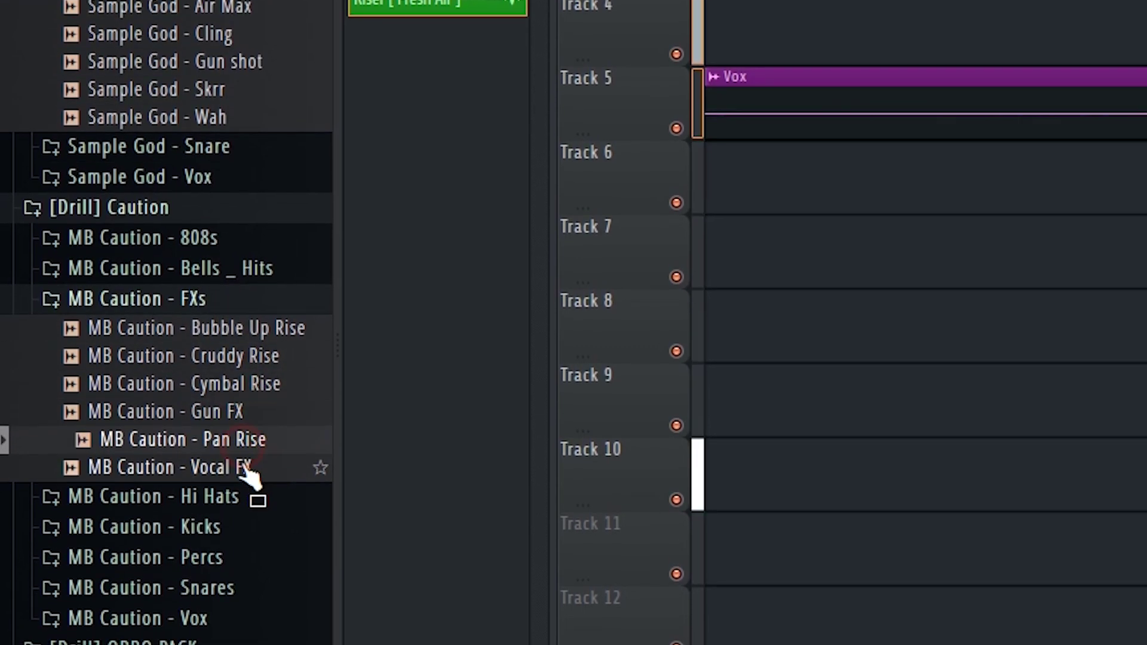
pyautogui.click(247, 469)
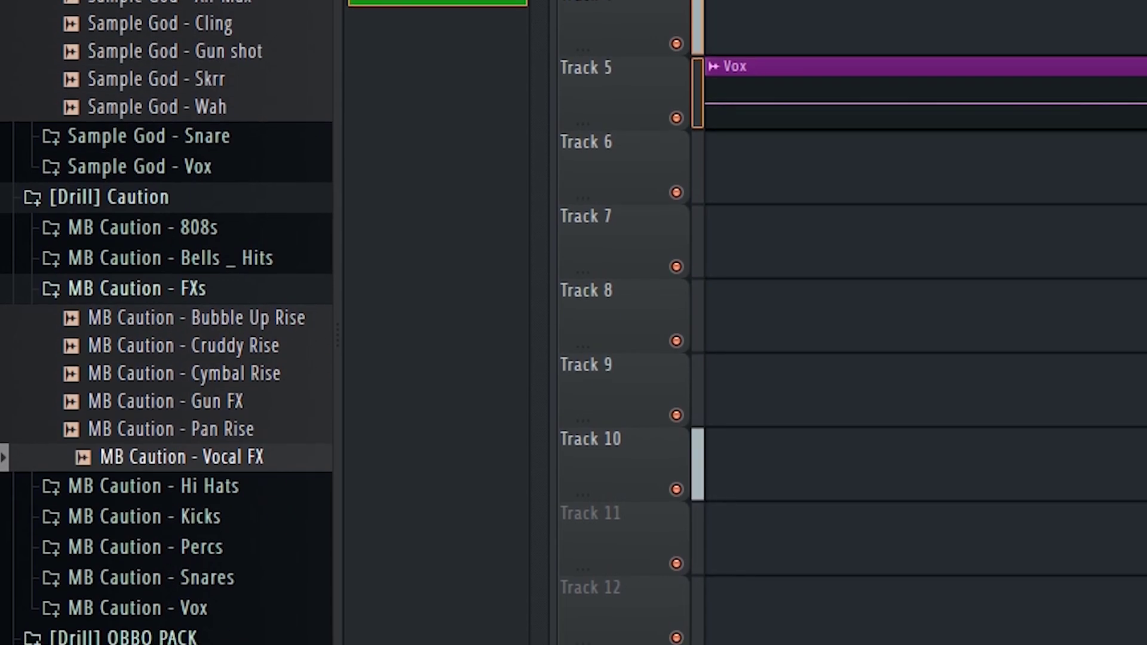
# Drag the Bubble Up Rise sample into the playlist.
pyautogui.scroll(-5, 251, 574)
pyautogui.click(209, 466)
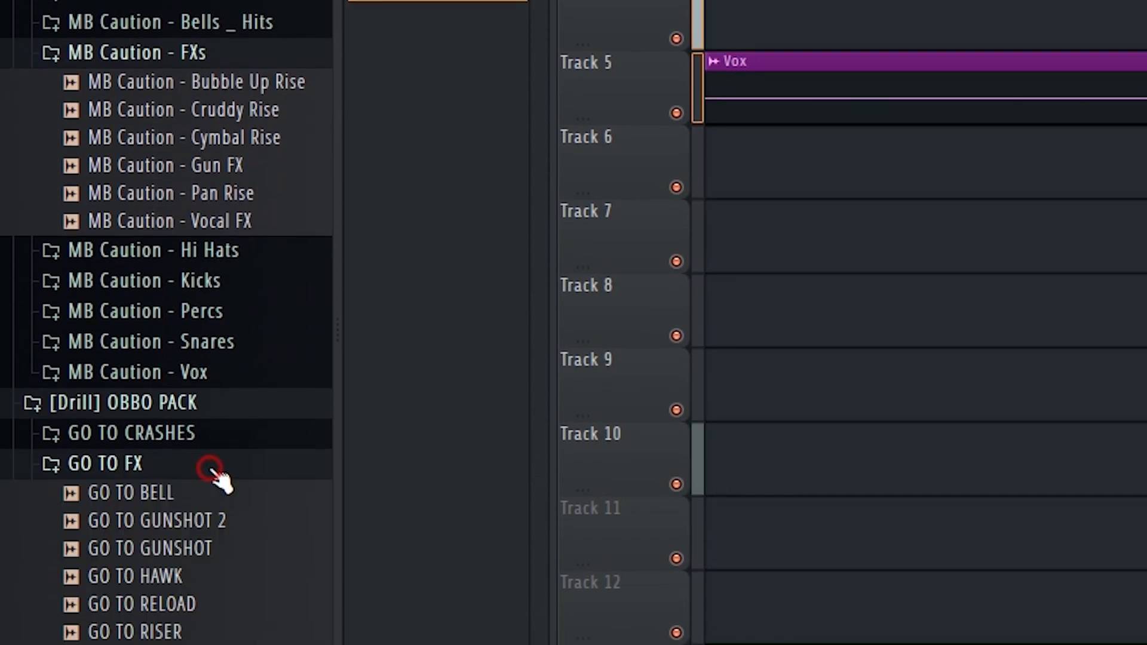
pyautogui.moveTo(257, 81); pyautogui.dragTo(258, 494)
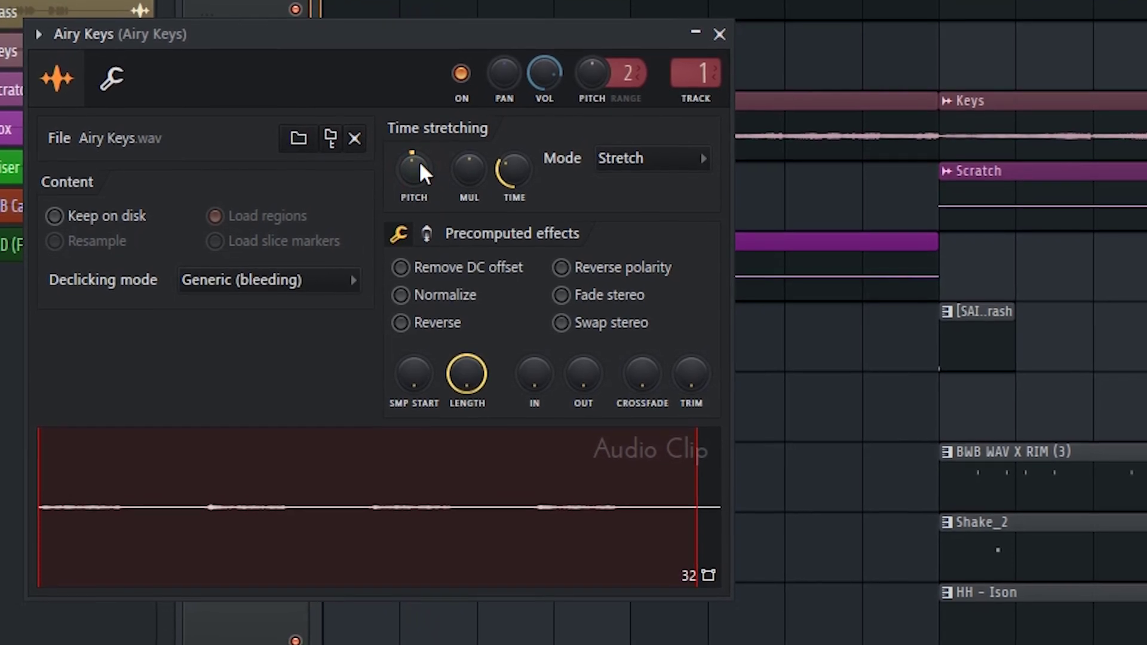
pyautogui.click(719, 33)
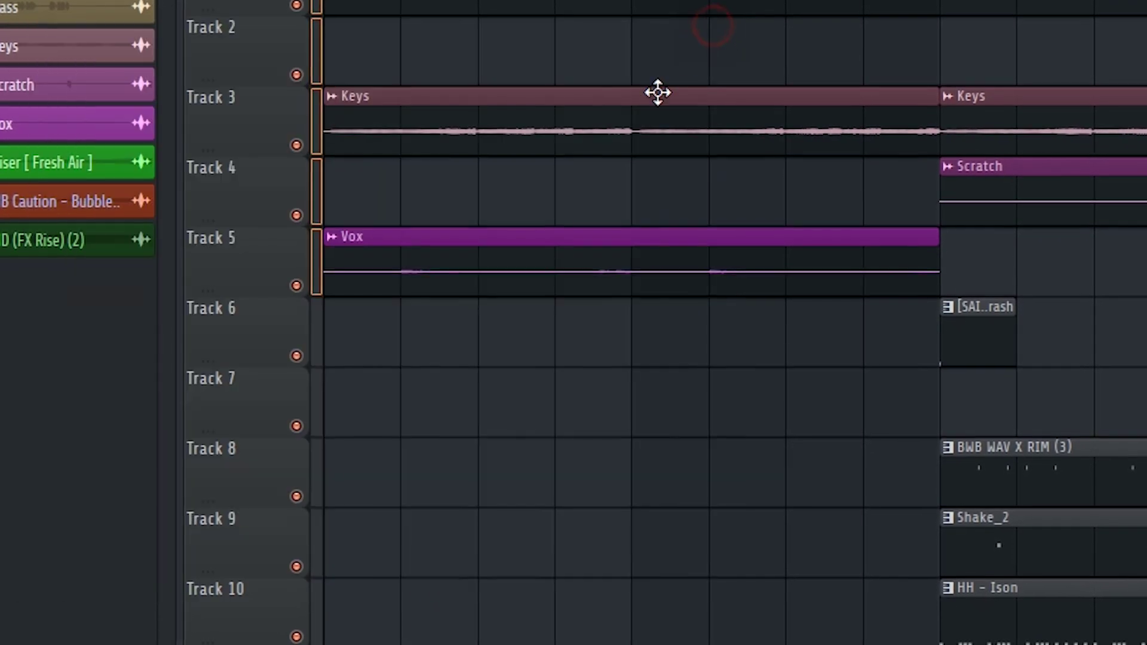
pyautogui.doubleClick(541, 124)
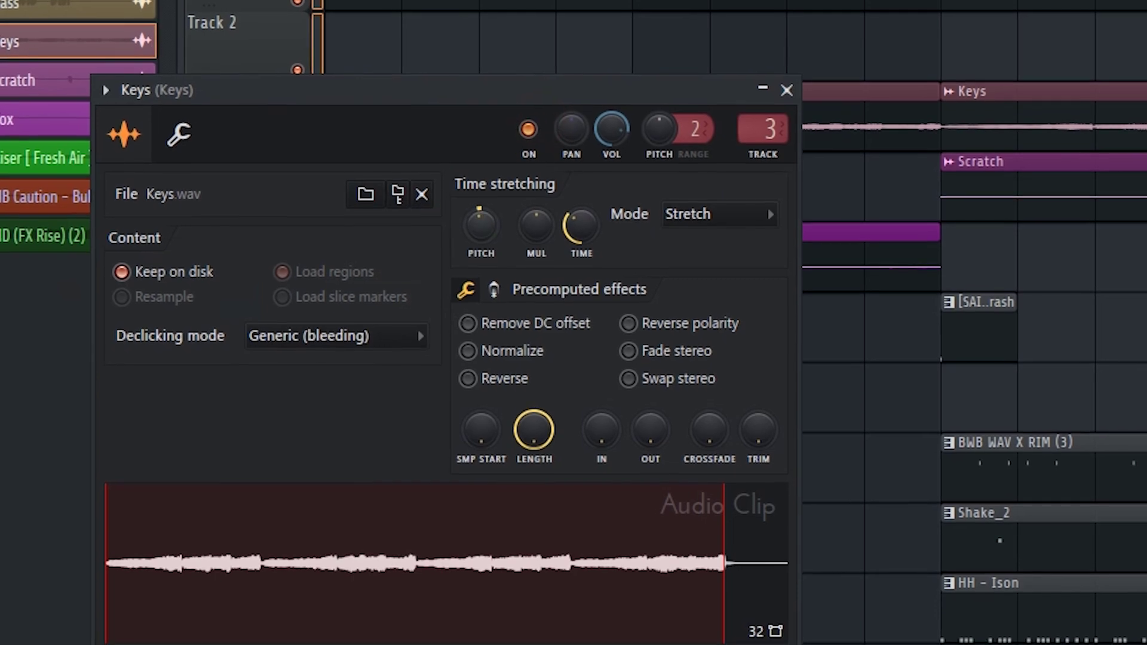
pyautogui.click(787, 88)
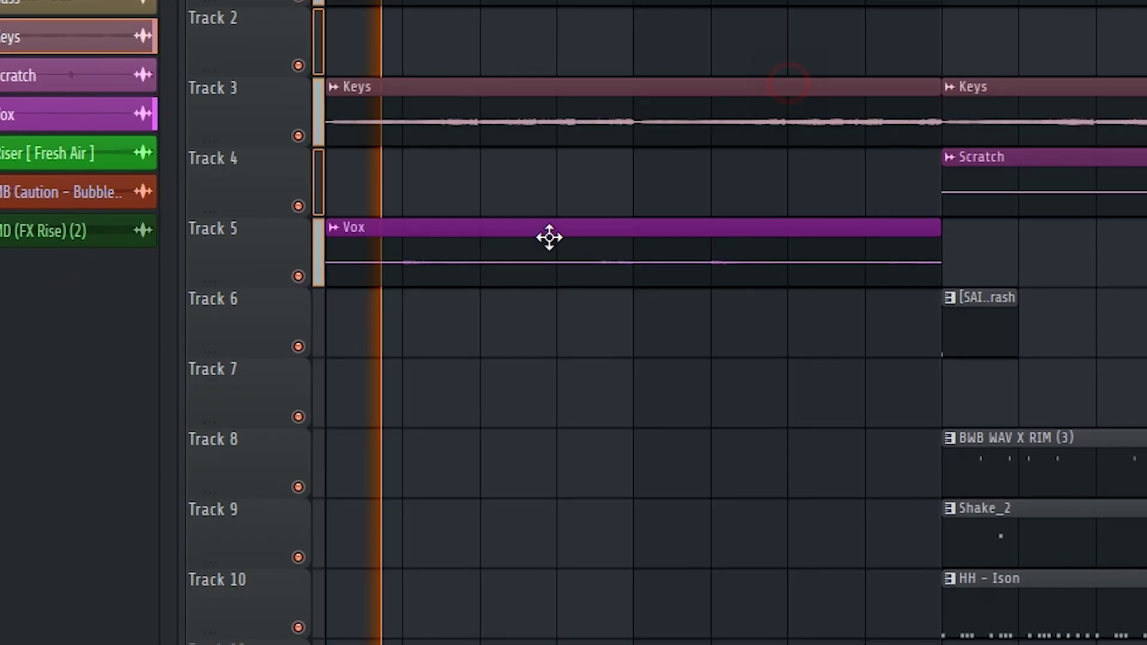
pyautogui.doubleClick(464, 251)
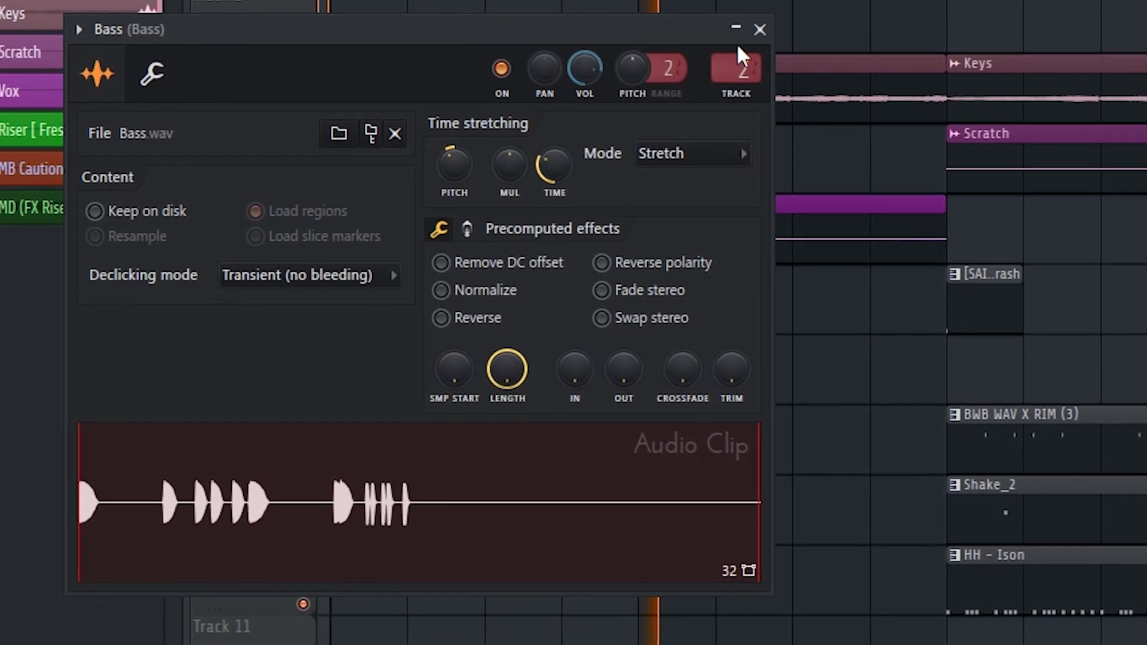
pyautogui.click(758, 33)
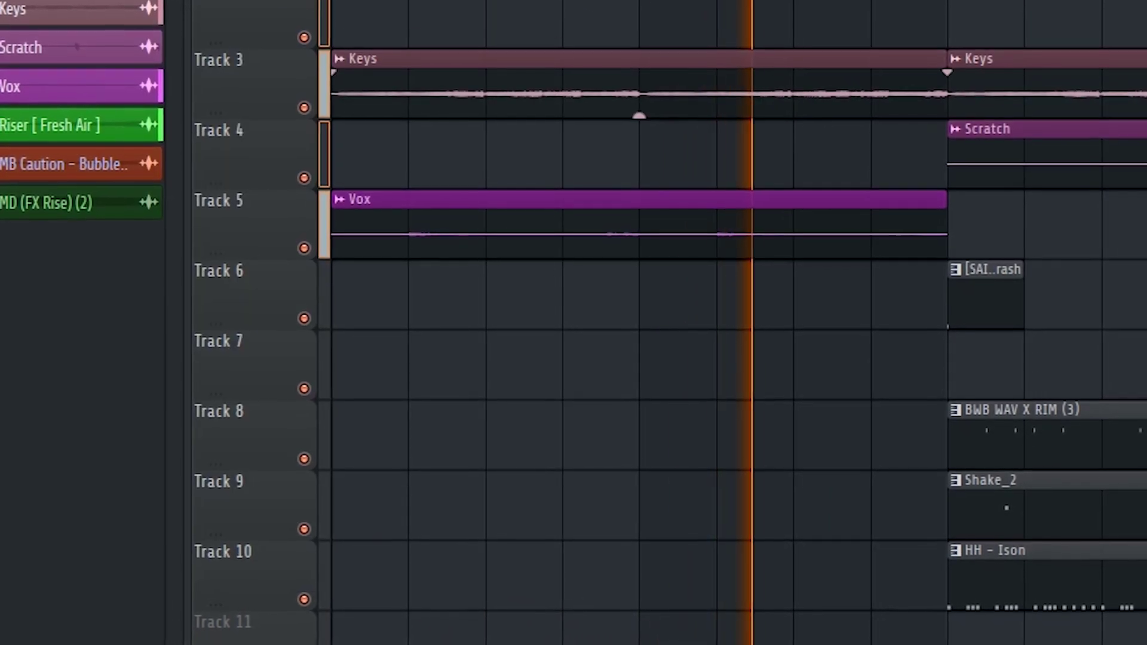
pyautogui.scroll(-3, 907, 154)
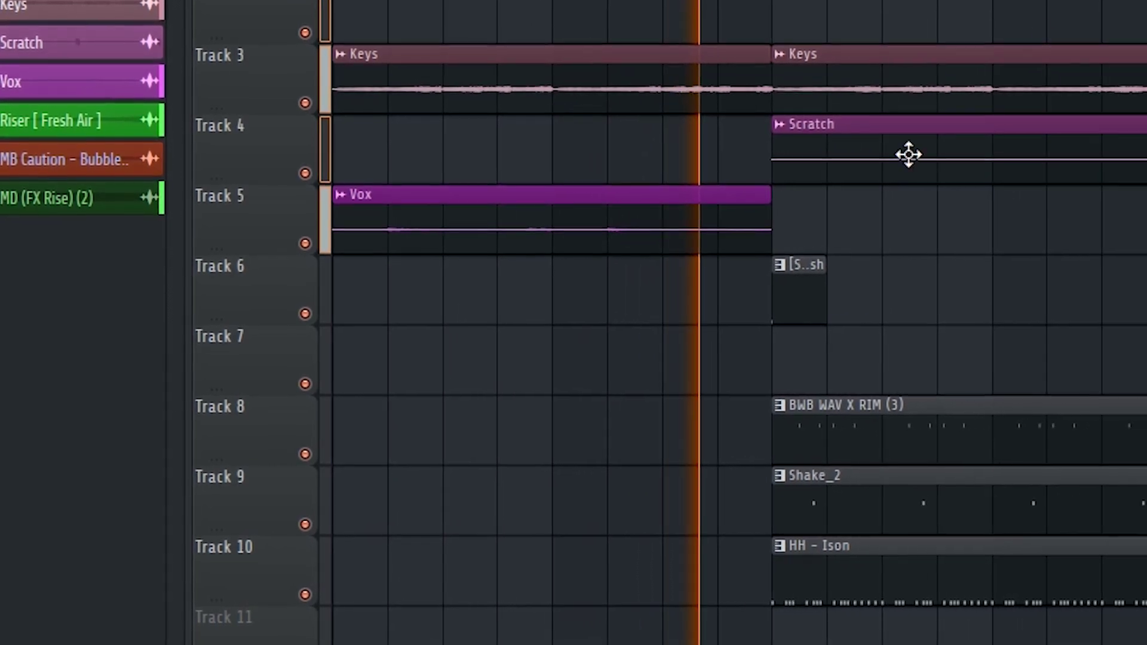
# Drag the Eminem Gnat Acapella clip on Track 12 to the song's start and review its sample settings.
pyautogui.click(48, 196)
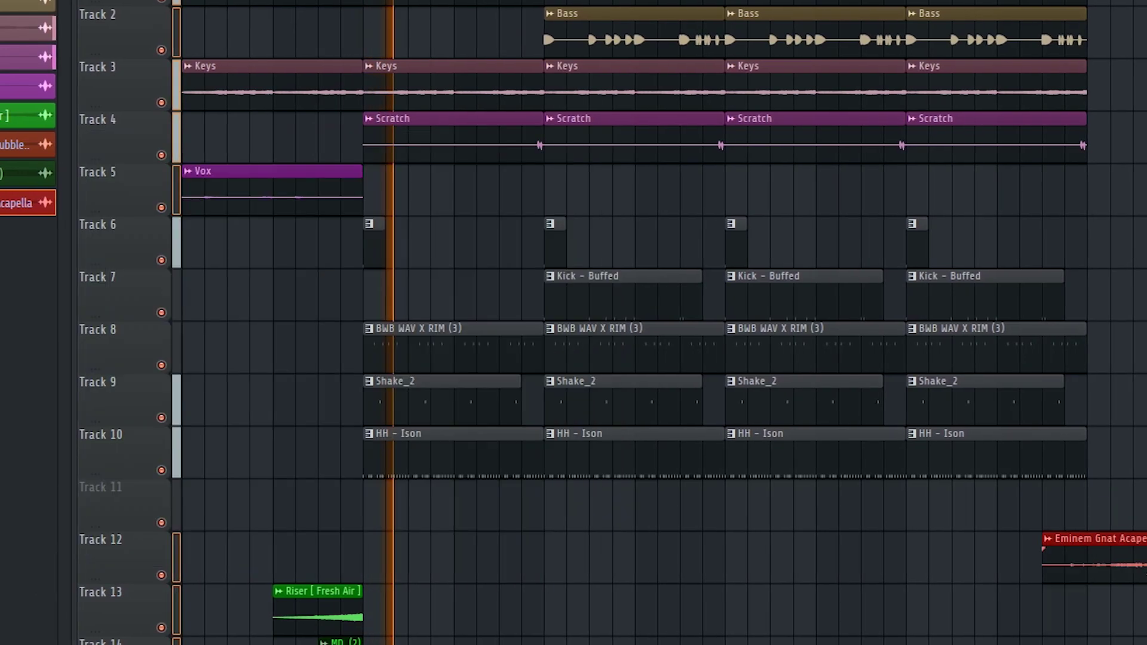
pyautogui.moveTo(1062, 561); pyautogui.dragTo(596, 561)
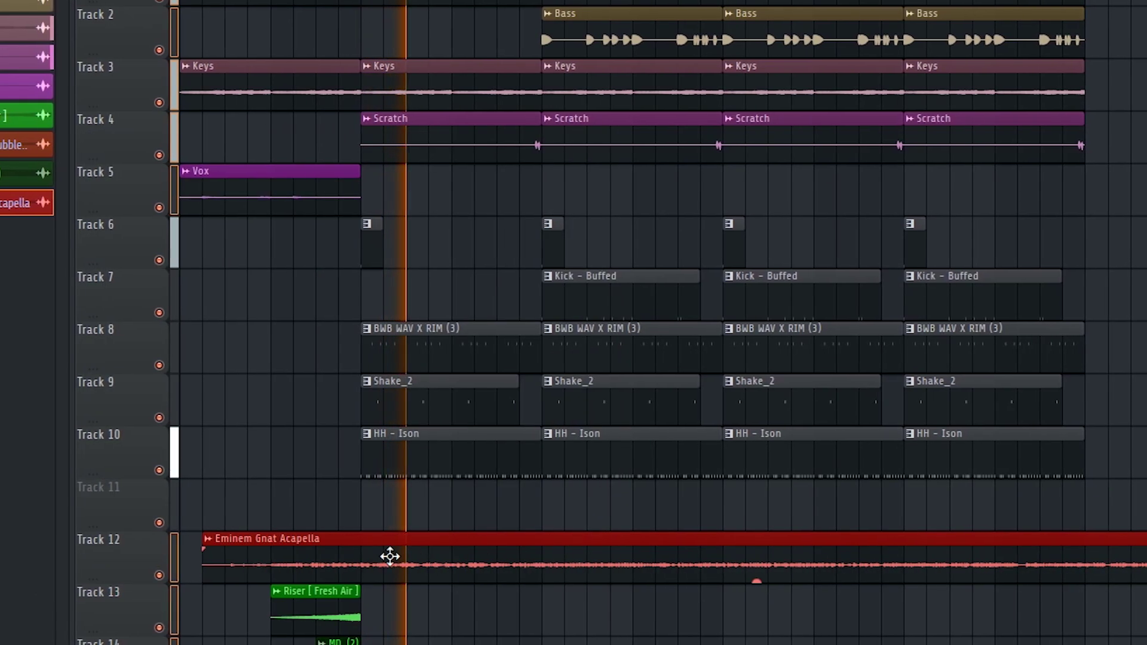
pyautogui.doubleClick(326, 548)
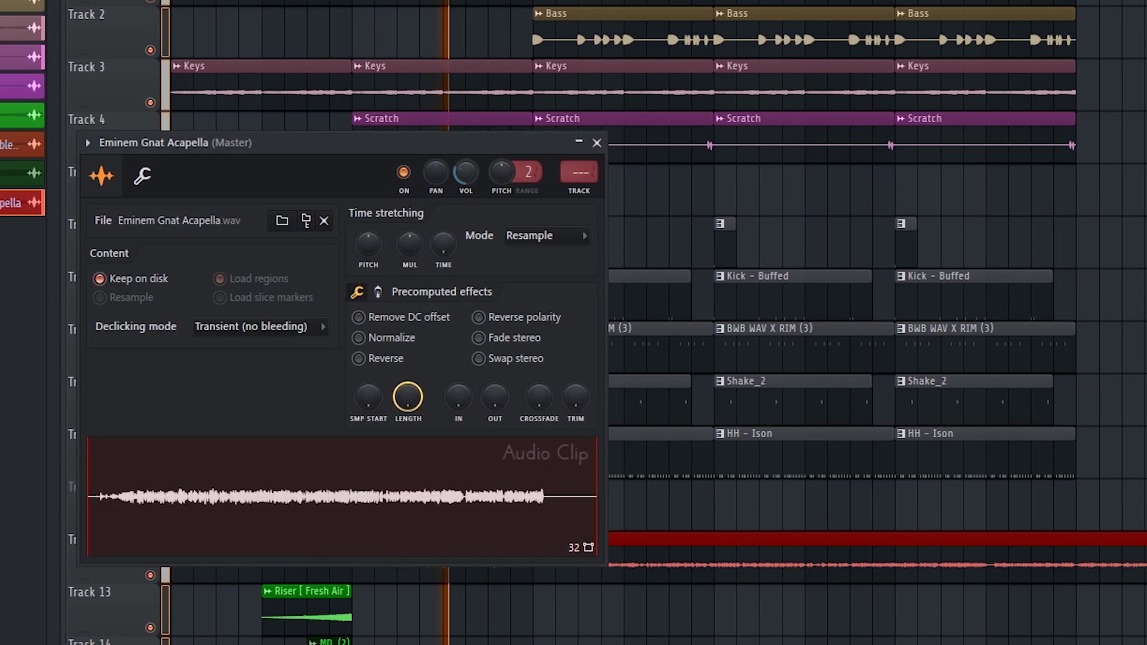
pyautogui.click(594, 144)
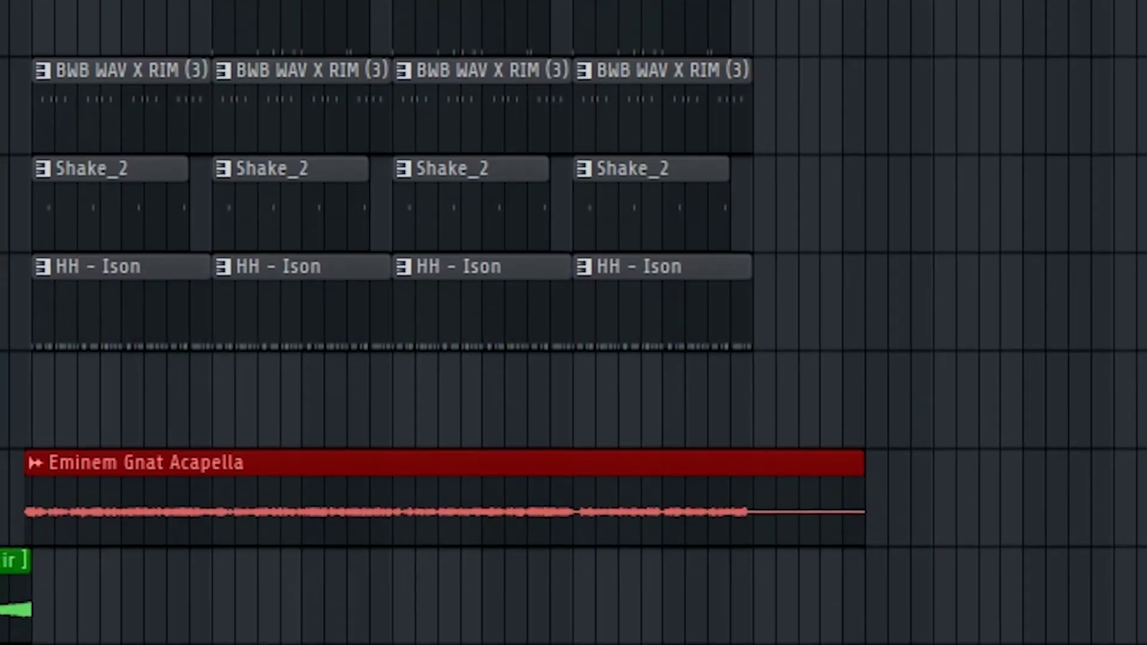
# Zoom the playlist in and close the acapella sample settings window.
pyautogui.scroll(5, 574, 322)
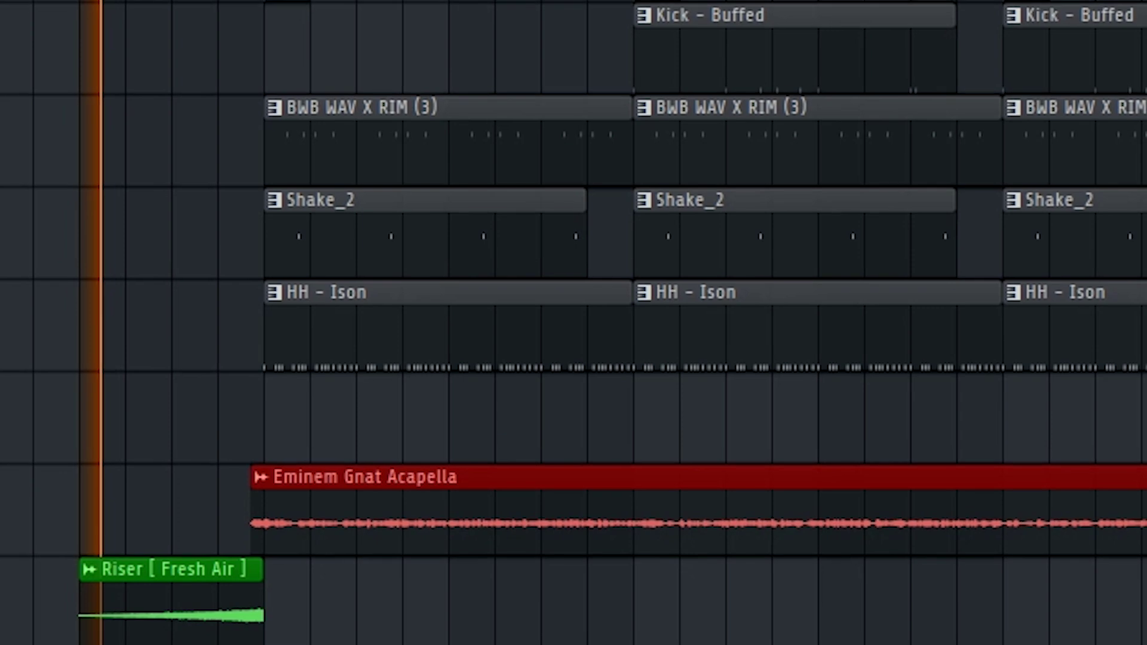
pyautogui.scroll(5, 573, 322)
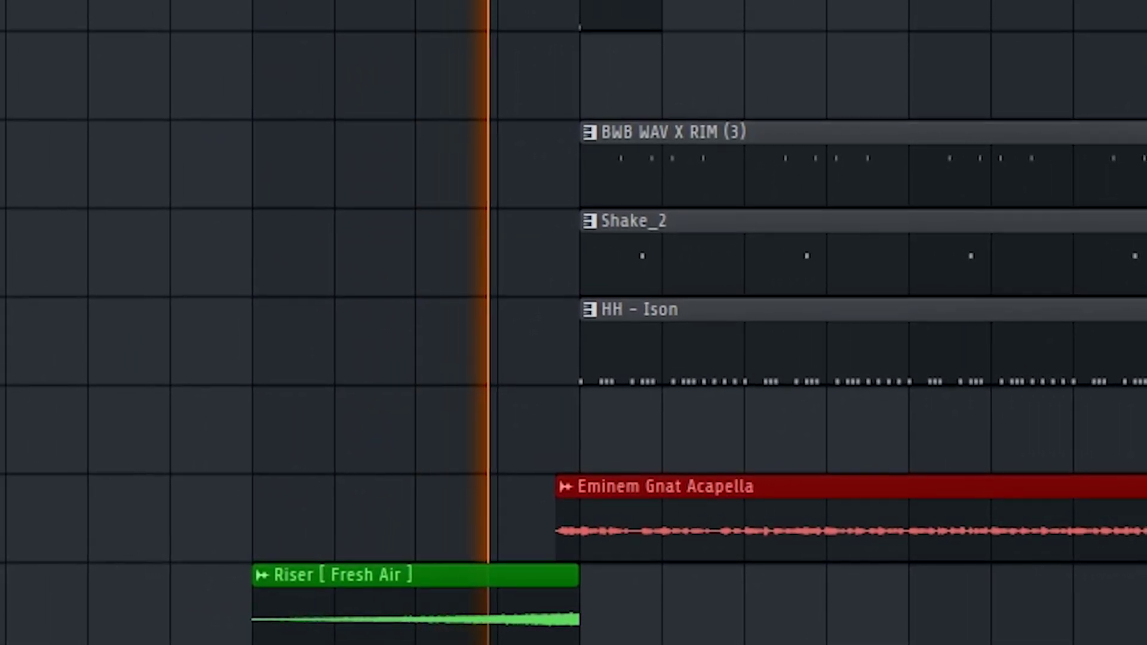
pyautogui.scroll(3, 574, 322)
pyautogui.scroll(-9, 574, 322)
pyautogui.scroll(3, 573, 323)
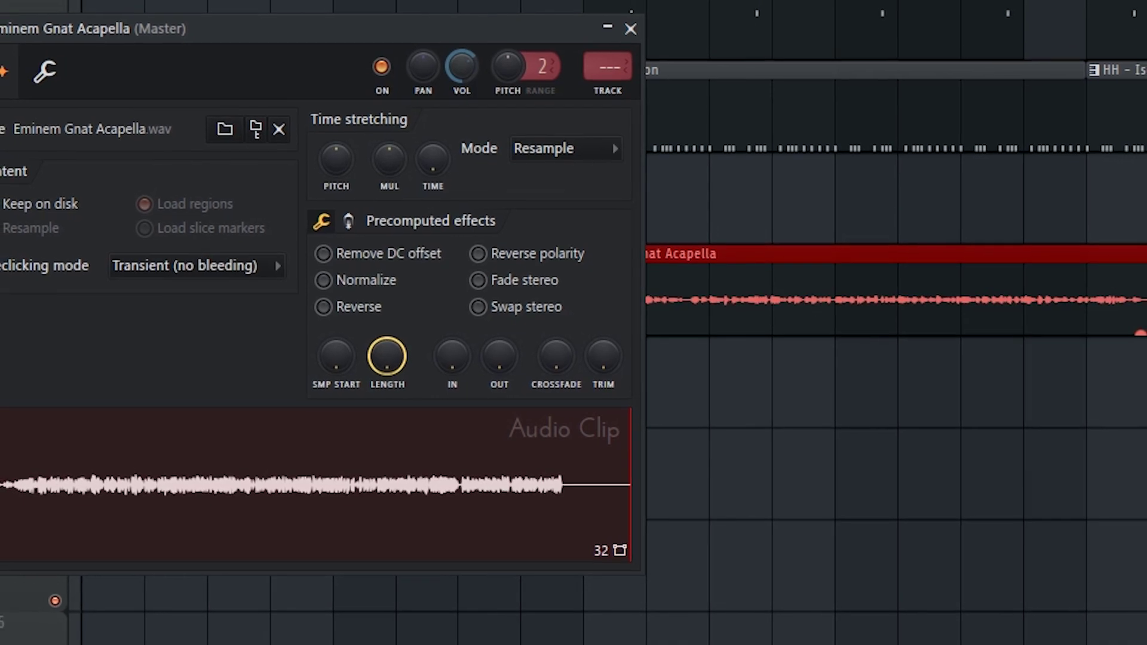
pyautogui.click(631, 24)
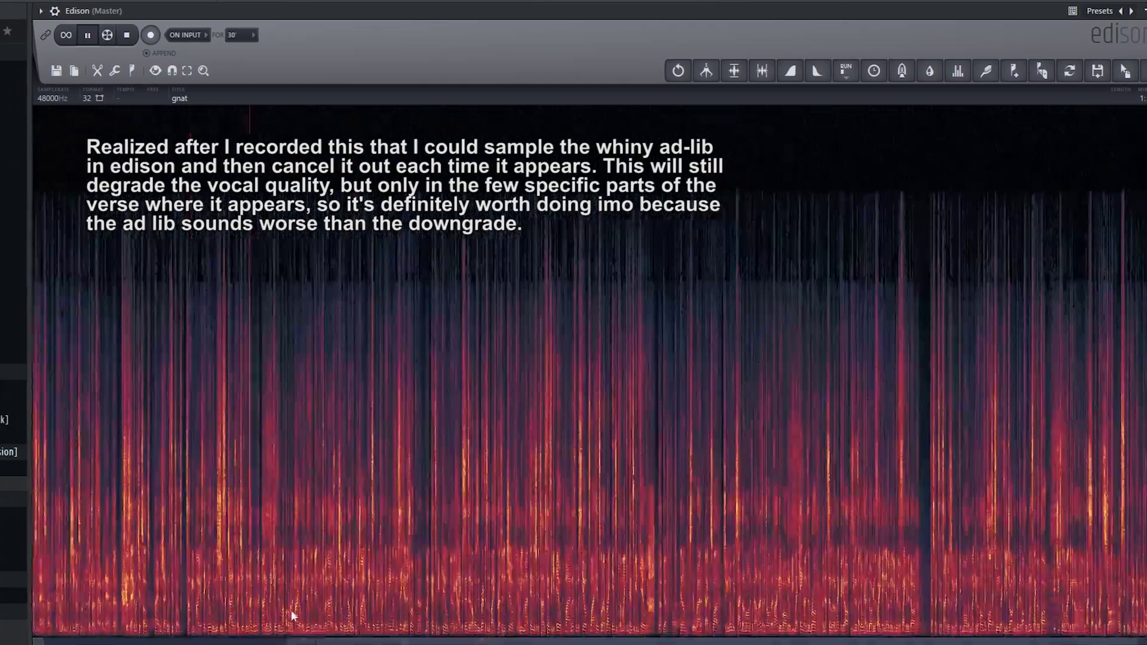
# Select the ad-lib around 28.8–30 s in Edison's spectrogram, zoom in, and play it.
pyautogui.moveTo(291, 490); pyautogui.dragTo(267, 488)
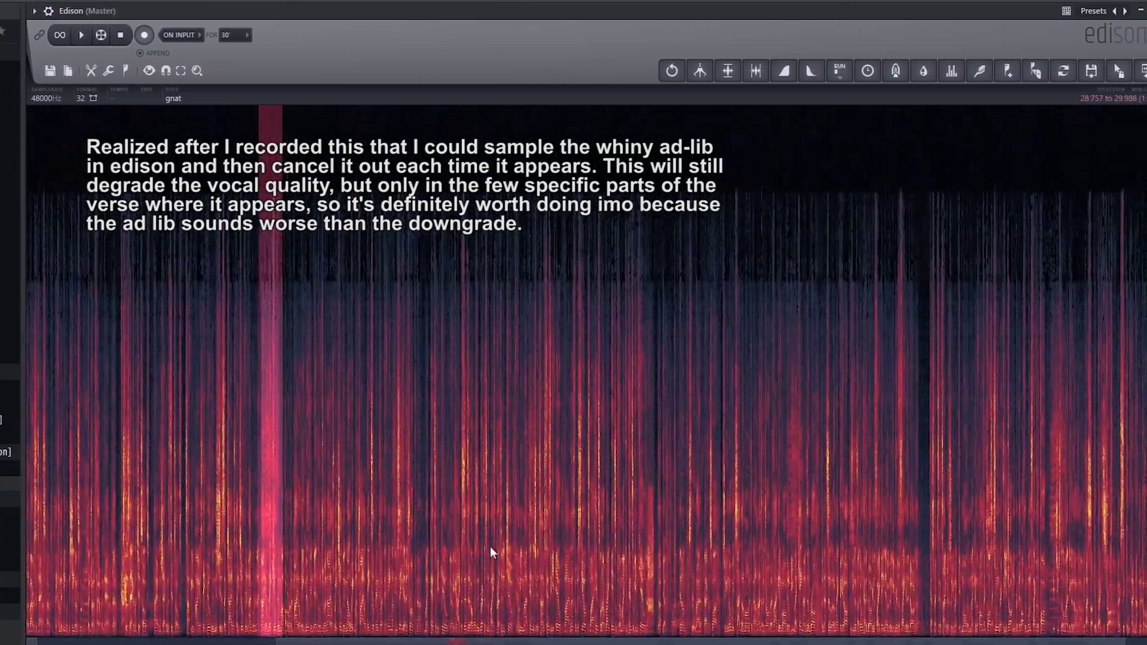
pyautogui.scroll(5, 490, 552)
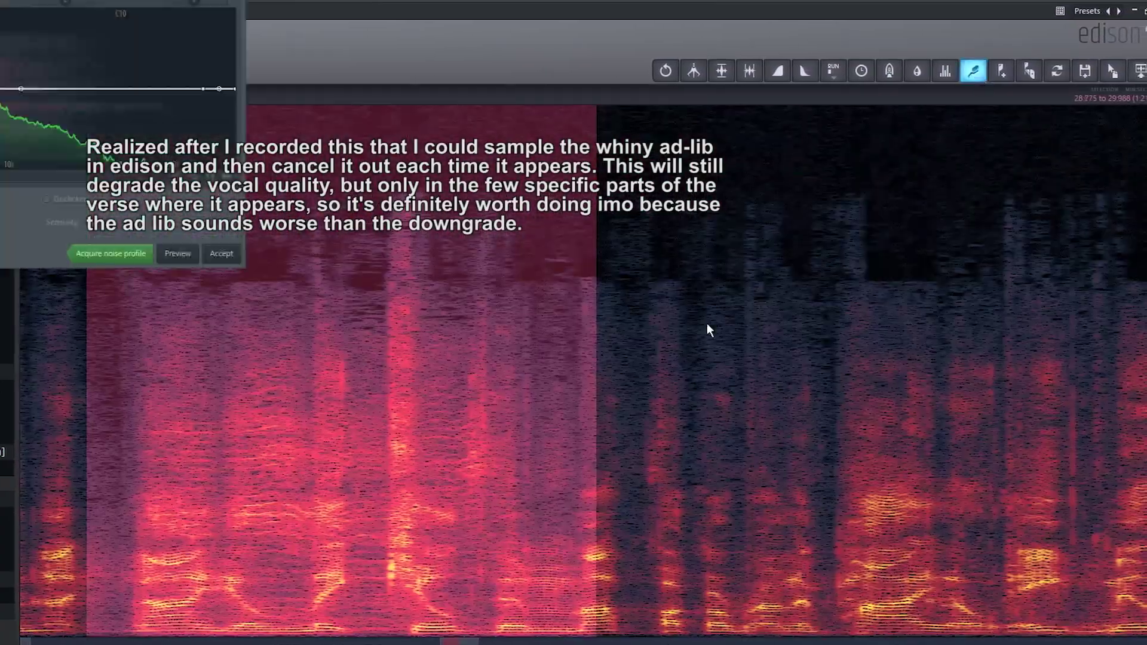
pyautogui.click(81, 35)
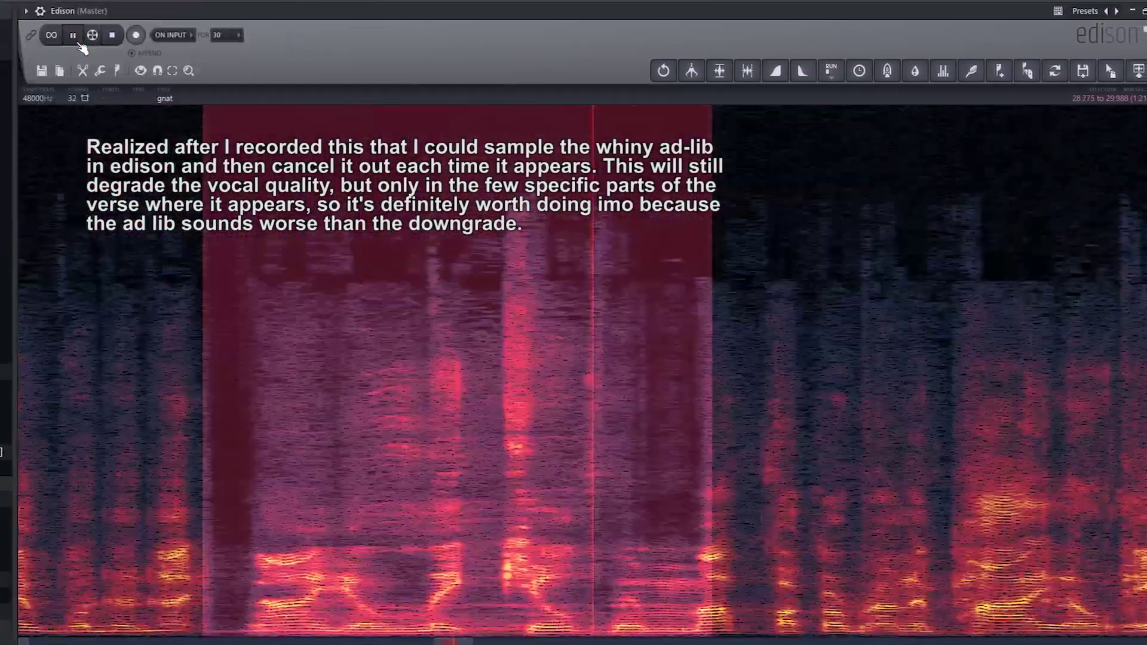